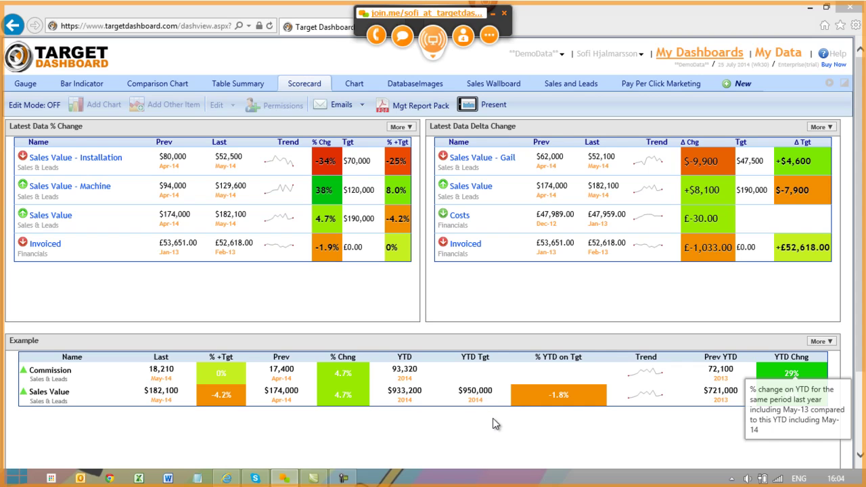
Turn on edit mode for the Scorecard dashboard and start building a new scorecard item.
{"action": "left_click", "coordinate": [34, 107]}
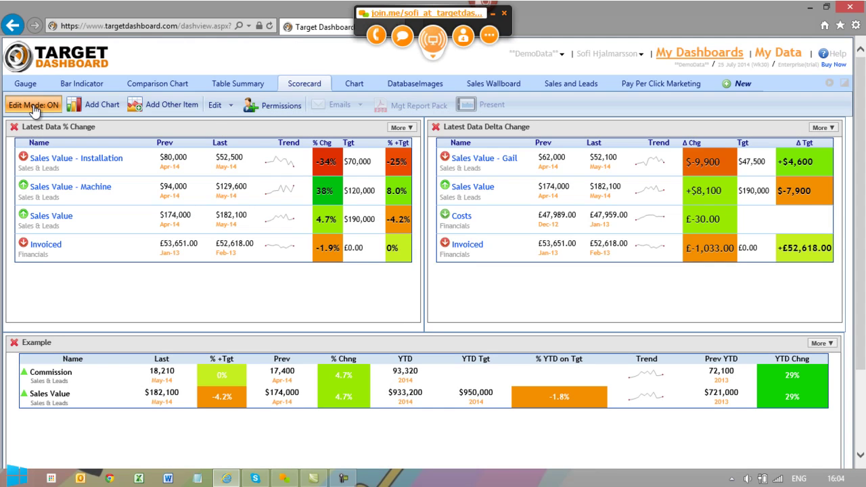
{"action": "left_click", "coordinate": [165, 105]}
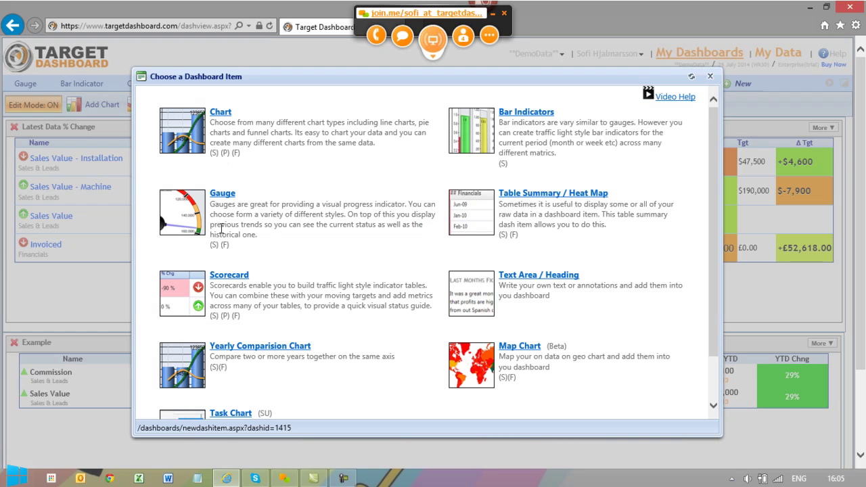
{"action": "left_click", "coordinate": [234, 277]}
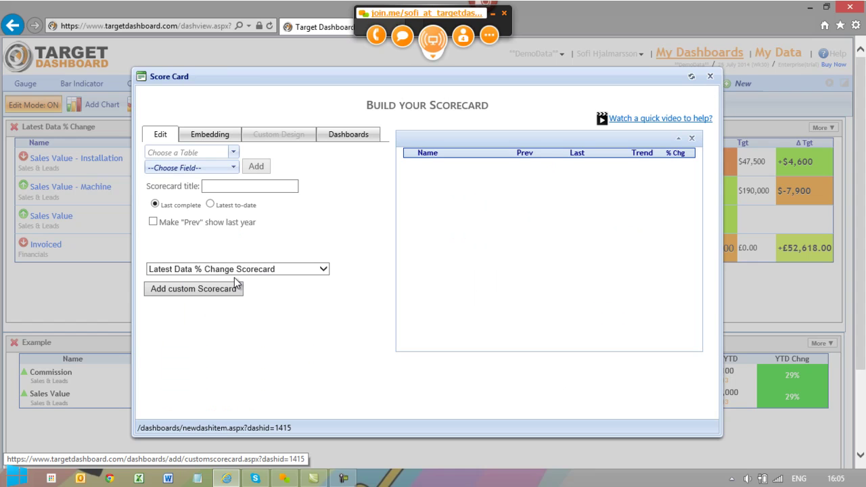
Add the Sales Value field from the Sales & Leads table to the scorecard.
{"action": "left_click", "coordinate": [234, 155]}
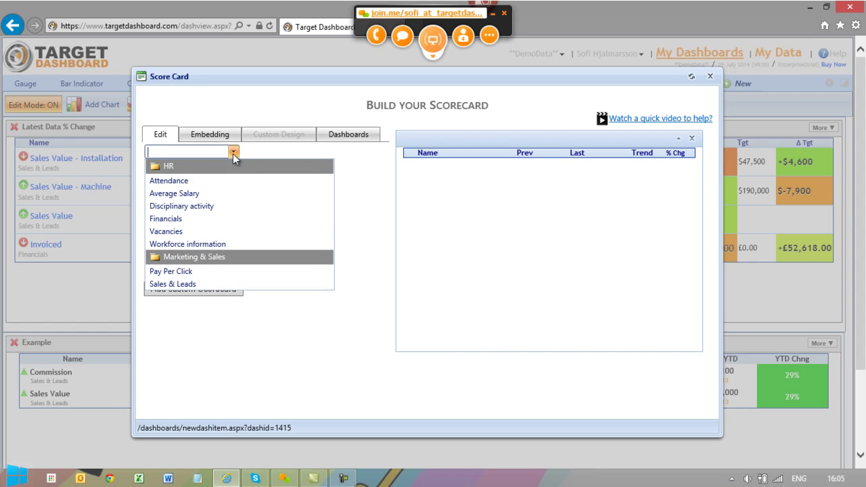
{"action": "left_click", "coordinate": [169, 285]}
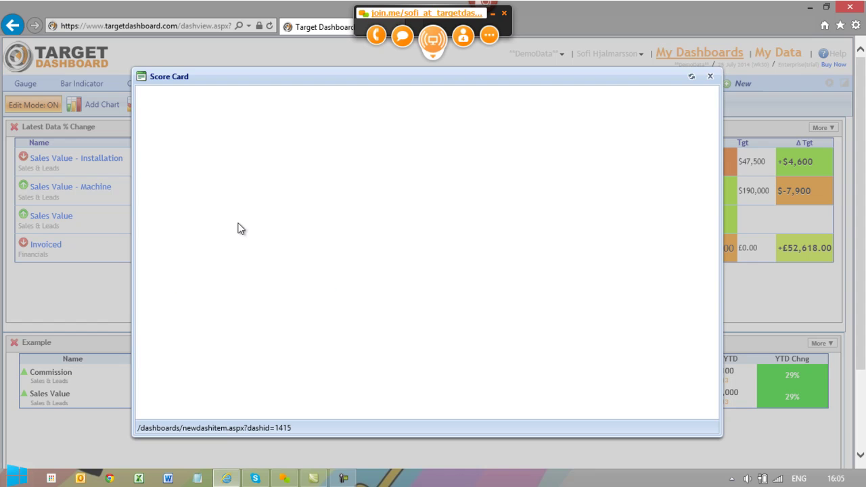
{"action": "left_click", "coordinate": [211, 166]}
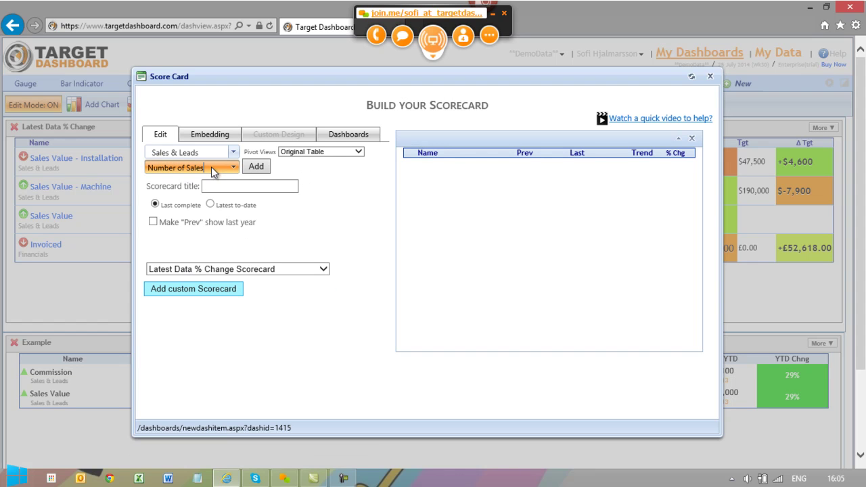
{"action": "left_click", "coordinate": [187, 195]}
{"action": "left_click", "coordinate": [259, 169]}
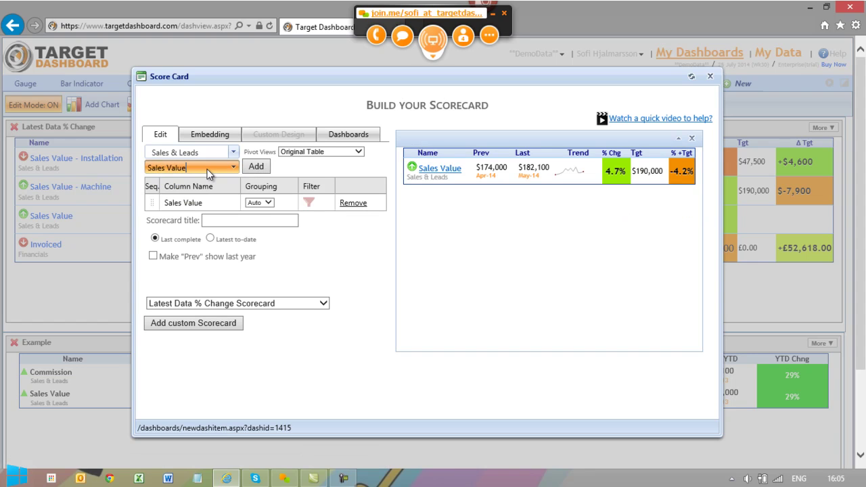
Add the Cost of Aquisition field from the Sales & Leads table to the scorecard.
{"action": "left_click", "coordinate": [208, 171]}
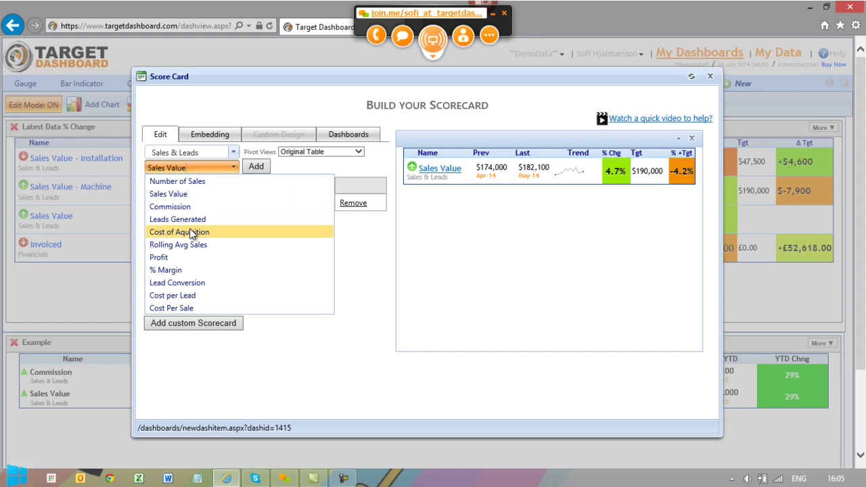
{"action": "left_click", "coordinate": [192, 232]}
{"action": "left_click", "coordinate": [258, 168]}
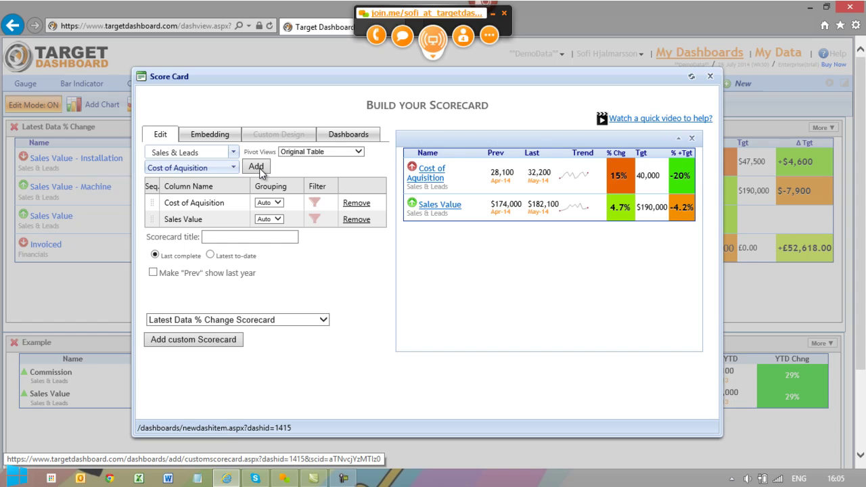
{"action": "left_click", "coordinate": [277, 203]}
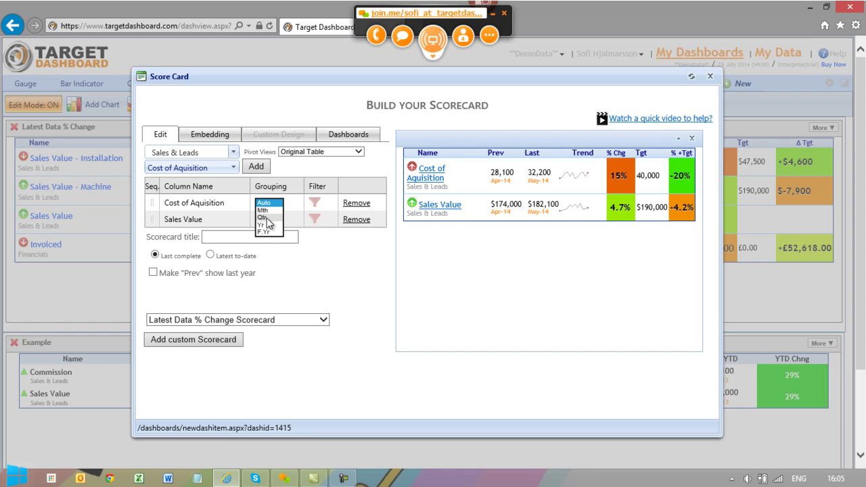
{"action": "left_click", "coordinate": [332, 249]}
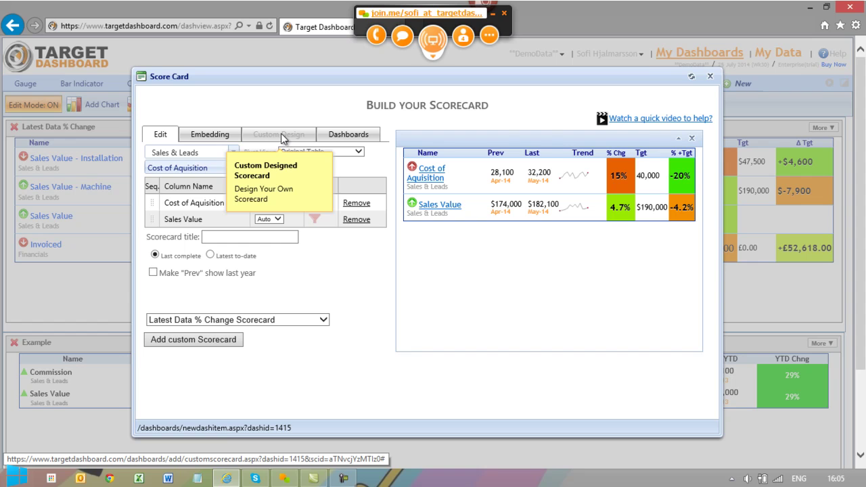
Change the scorecard type to Custom, User Designed and open its list of custom fields.
{"action": "left_click", "coordinate": [324, 321]}
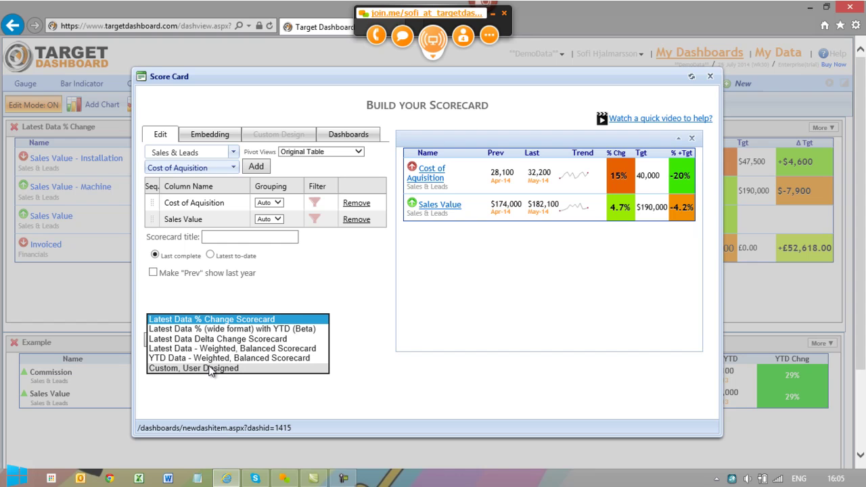
{"action": "left_click", "coordinate": [211, 369]}
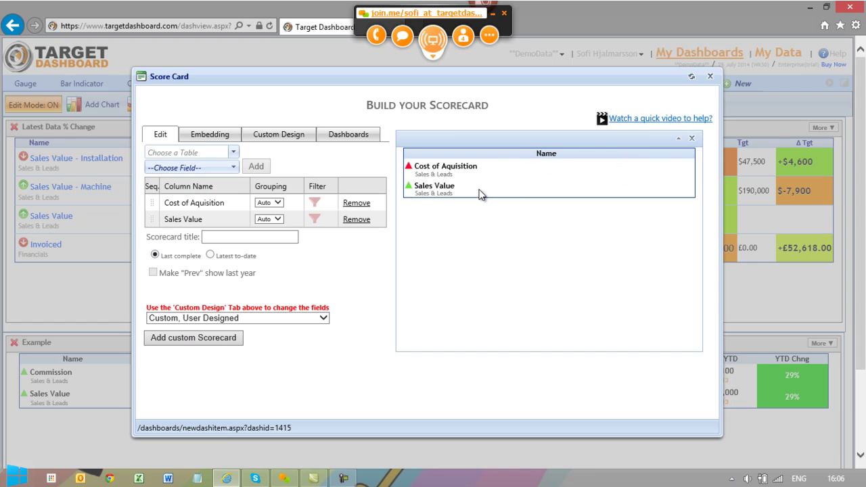
{"action": "left_click", "coordinate": [282, 137]}
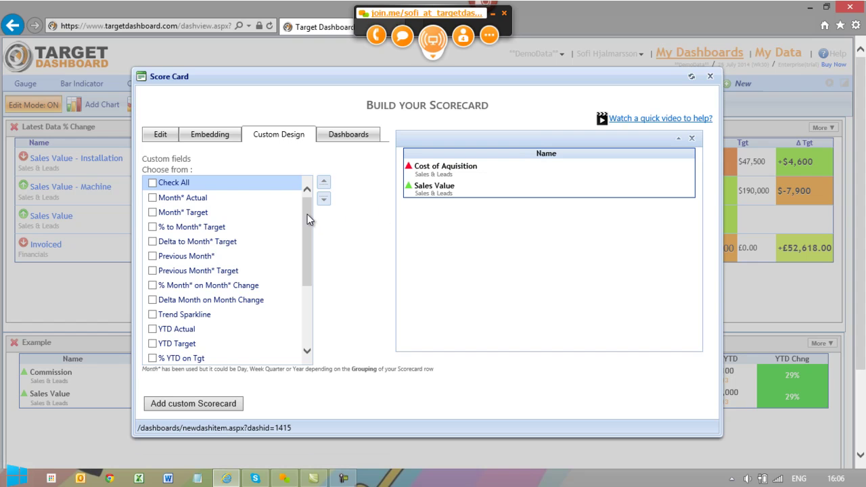
Include the custom fields Month* Actual, Month* Target, % to Month* Target, Previous Month* and % Month* on Month* Change.
{"action": "left_click_drag", "start_coordinate": [307, 214], "coordinate": [301, 197]}
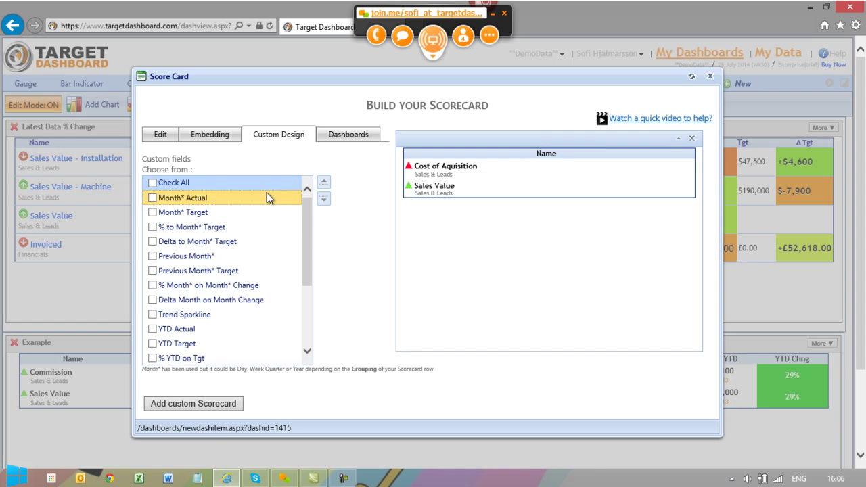
{"action": "left_click", "coordinate": [153, 198]}
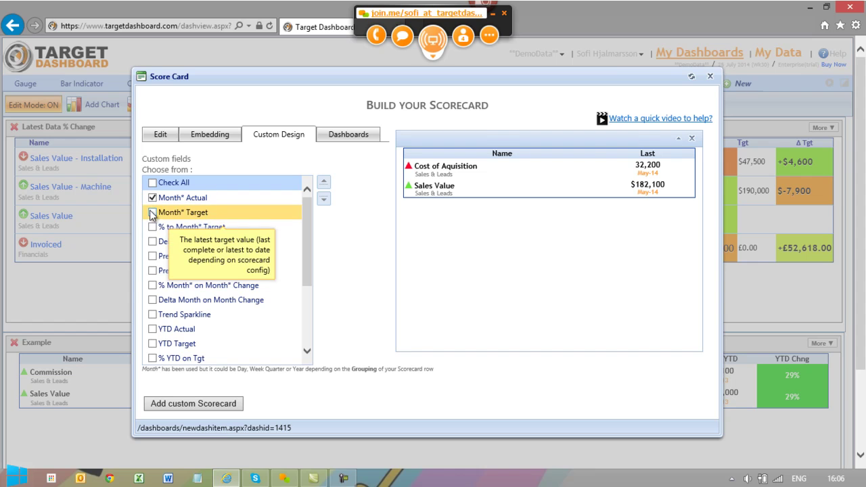
{"action": "left_click", "coordinate": [152, 213]}
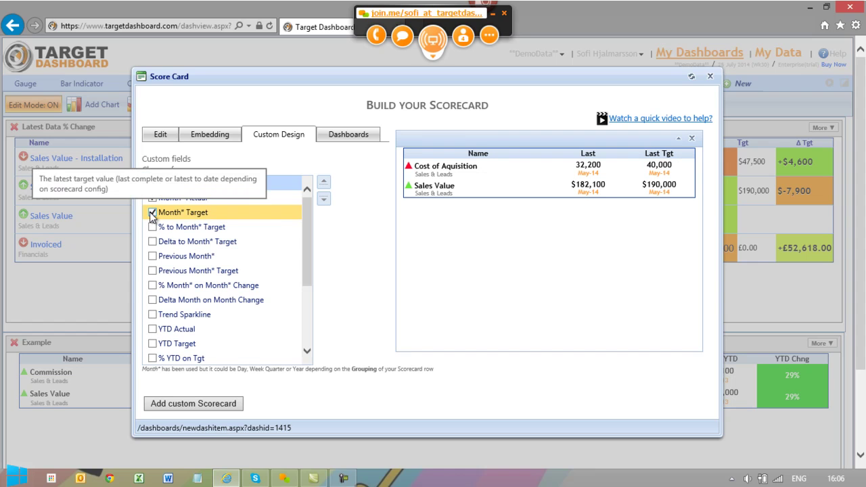
{"action": "left_click", "coordinate": [153, 227]}
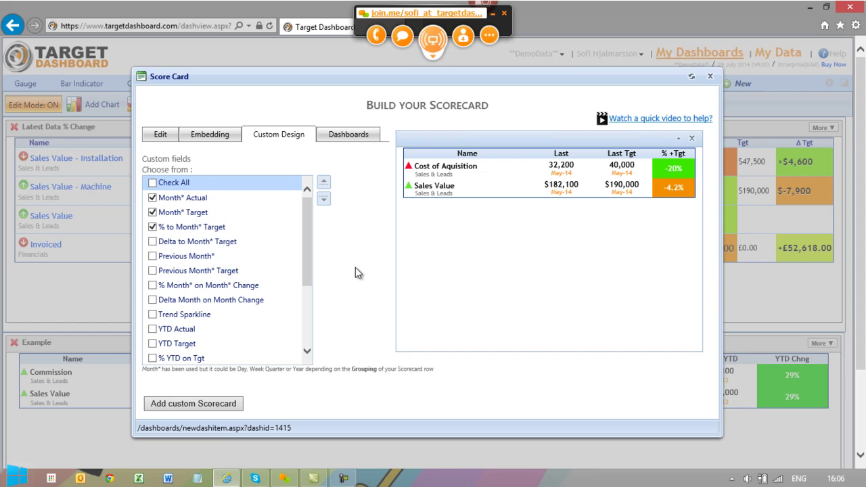
{"action": "left_click", "coordinate": [152, 257]}
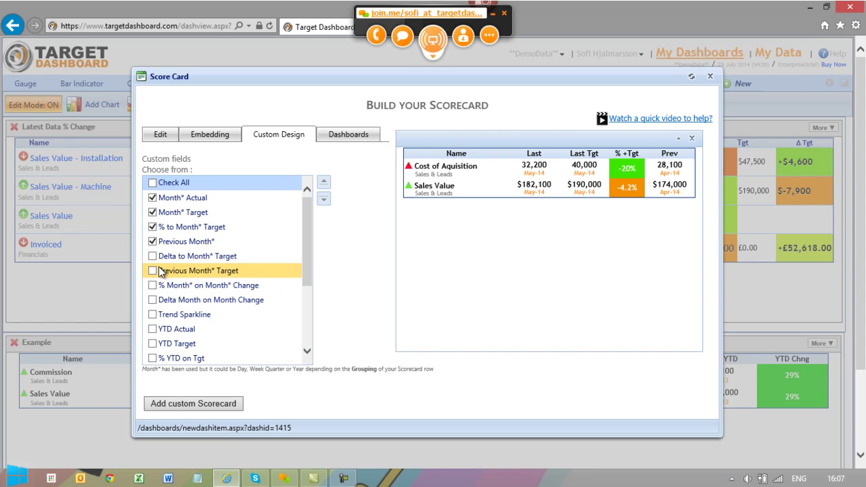
{"action": "left_click", "coordinate": [153, 285]}
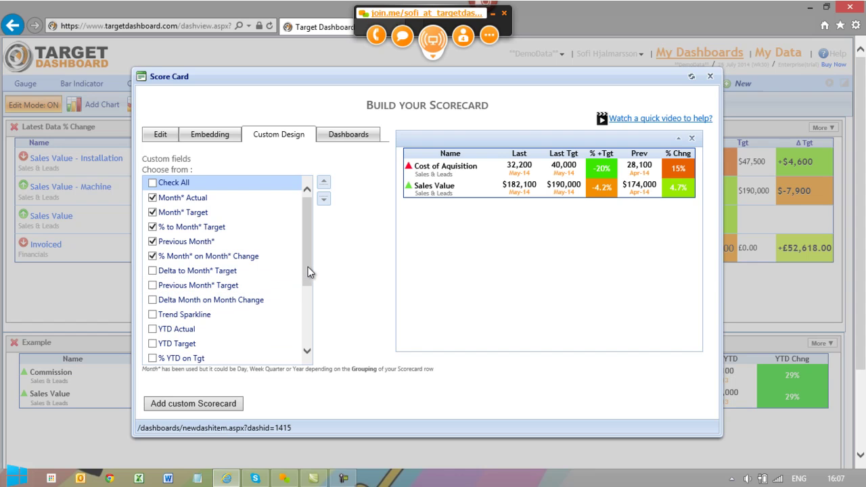
Include the year-to-date fields YTD Actual, YTD Target, % YTD on Tgt, Previous Year YTD and % change on Previous YTD.
{"action": "left_click_drag", "start_coordinate": [307, 267], "coordinate": [310, 338]}
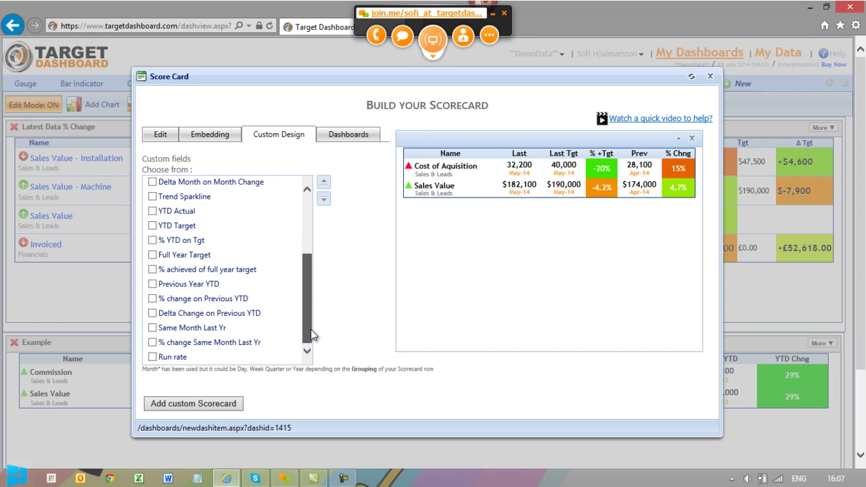
{"action": "left_click", "coordinate": [152, 212]}
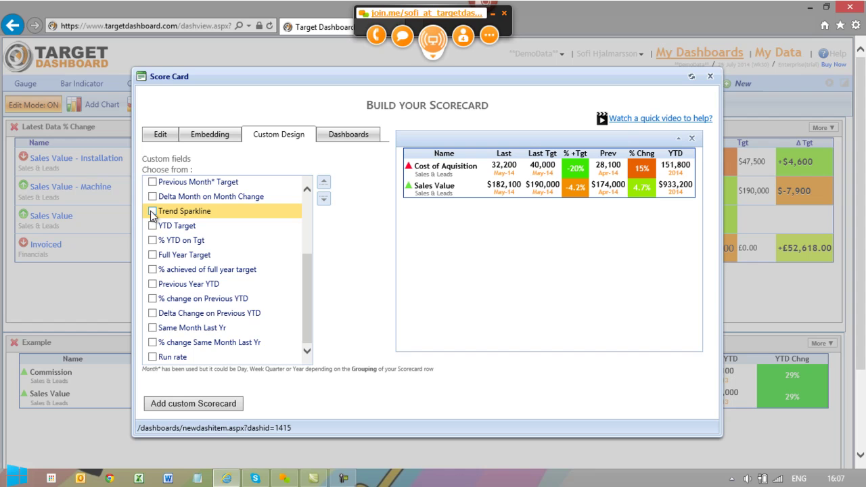
{"action": "left_click", "coordinate": [153, 226]}
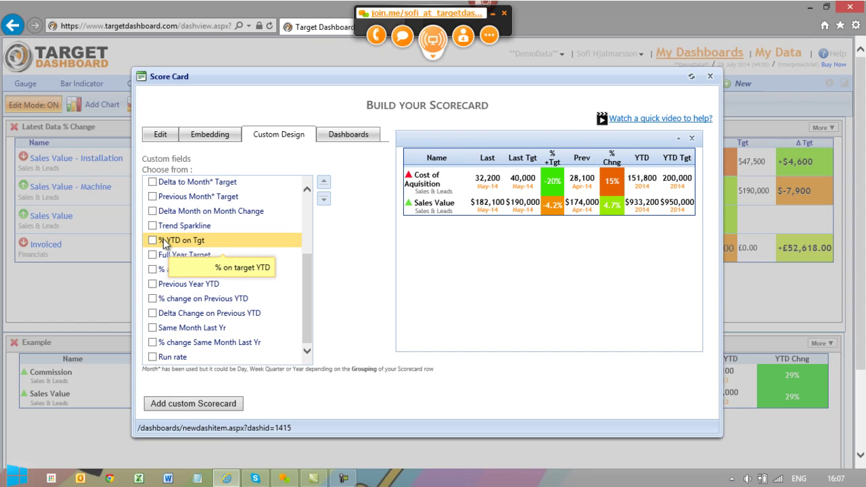
{"action": "left_click", "coordinate": [152, 241]}
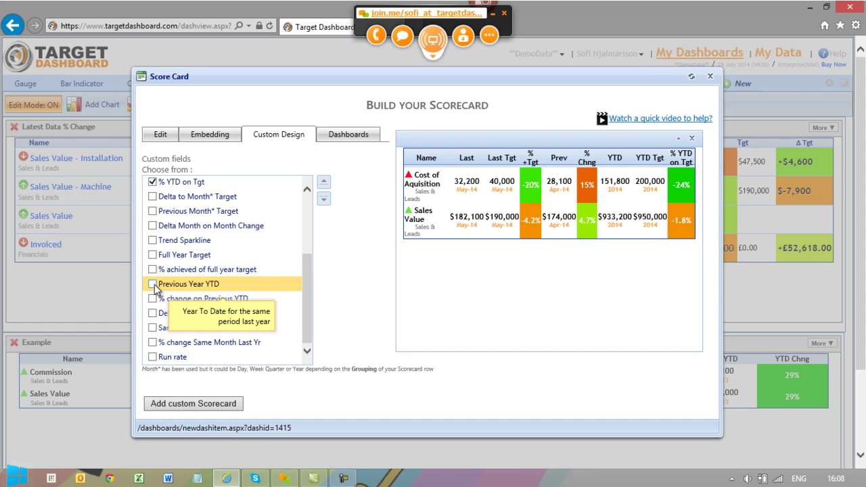
{"action": "left_click", "coordinate": [155, 286]}
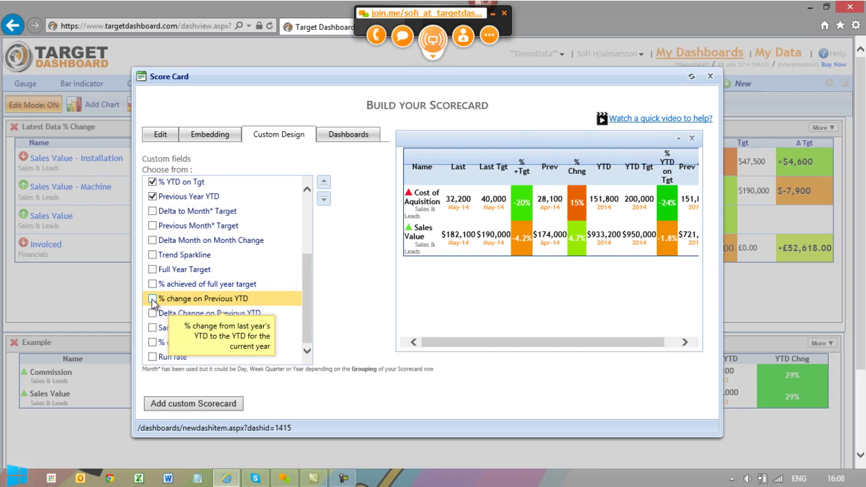
{"action": "left_click", "coordinate": [153, 300]}
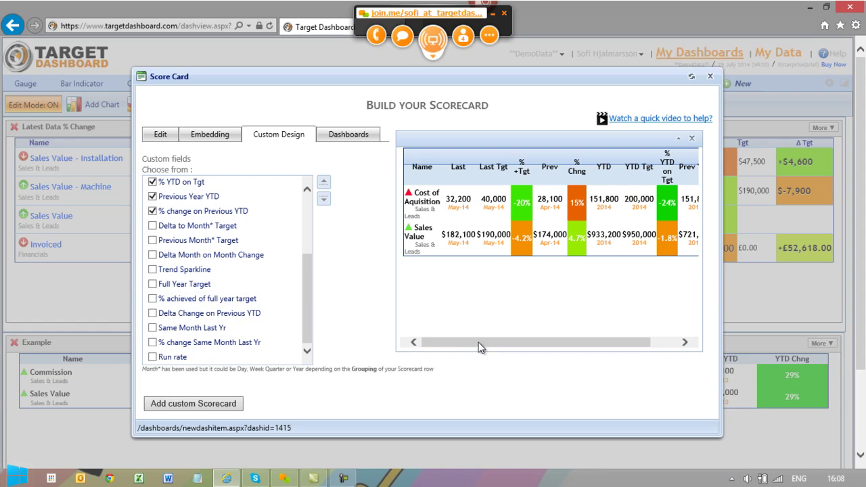
{"action": "scroll", "coordinate": [488, 347], "scroll_direction": "right", "scroll_amount": 3}
{"action": "scroll", "coordinate": [506, 348], "scroll_direction": "left", "scroll_amount": 3}
{"action": "mouse_move", "coordinate": [456, 346]}
{"action": "left_mouse_down"}
{"action": "mouse_move", "coordinate": [557, 349]}
{"action": "mouse_move", "coordinate": [465, 339]}
{"action": "left_mouse_up"}
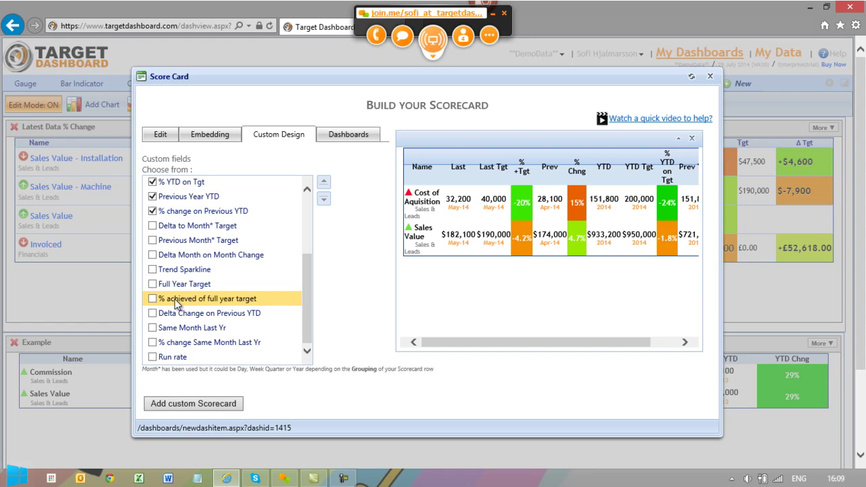
{"action": "mouse_move", "coordinate": [654, 199]}
{"action": "left_mouse_down"}
{"action": "mouse_move", "coordinate": [621, 178]}
{"action": "mouse_move", "coordinate": [639, 198]}
{"action": "left_mouse_up"}
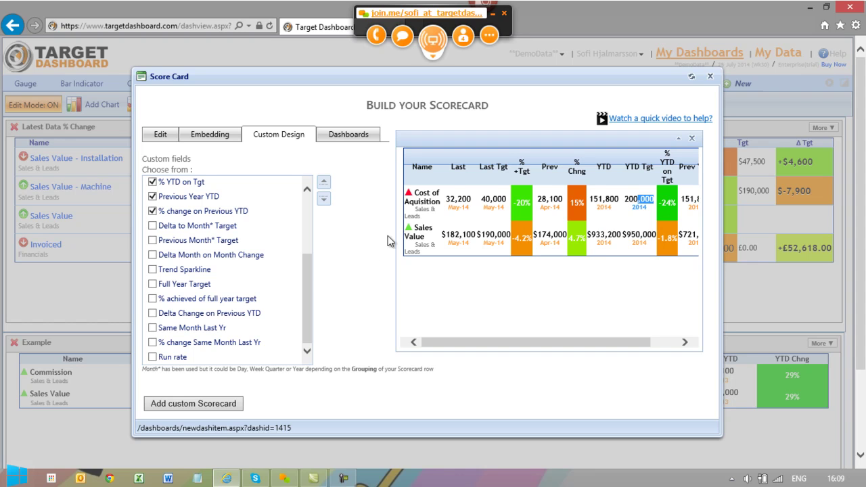
{"action": "left_click", "coordinate": [306, 269]}
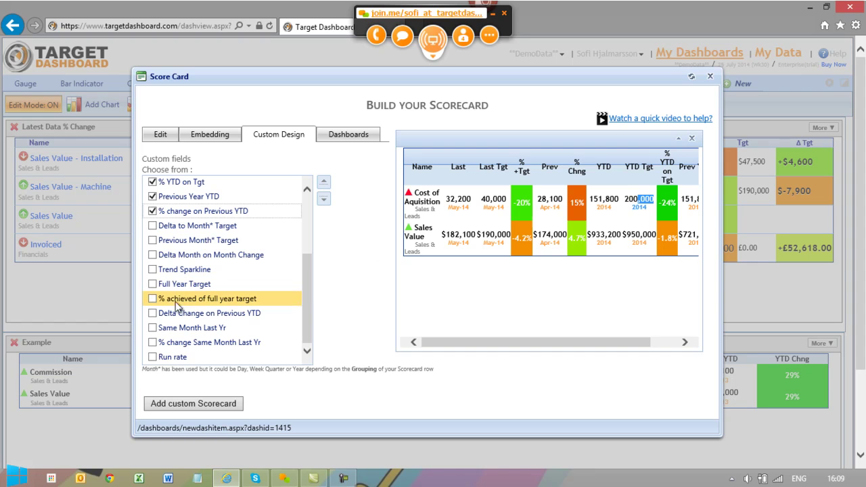
Include the custom fields Same Month Last Yr, % change Same Month Last Yr and Run rate, and check them in the preview.
{"action": "left_click", "coordinate": [152, 329]}
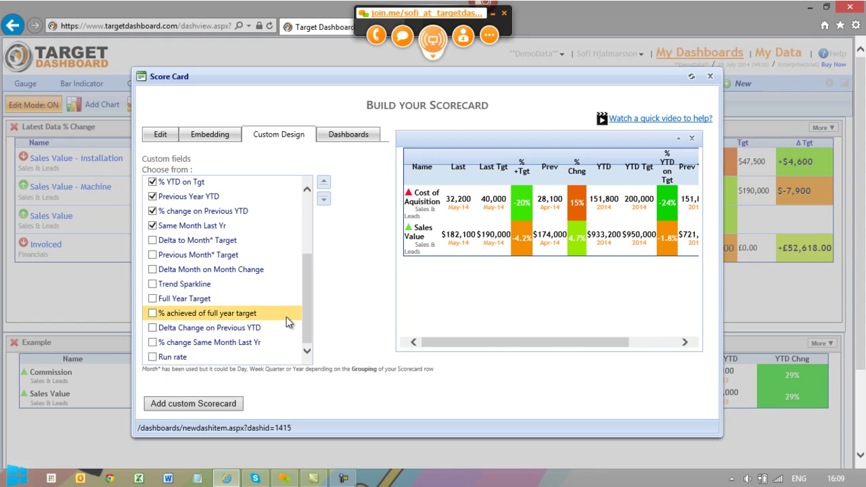
{"action": "left_click", "coordinate": [152, 343]}
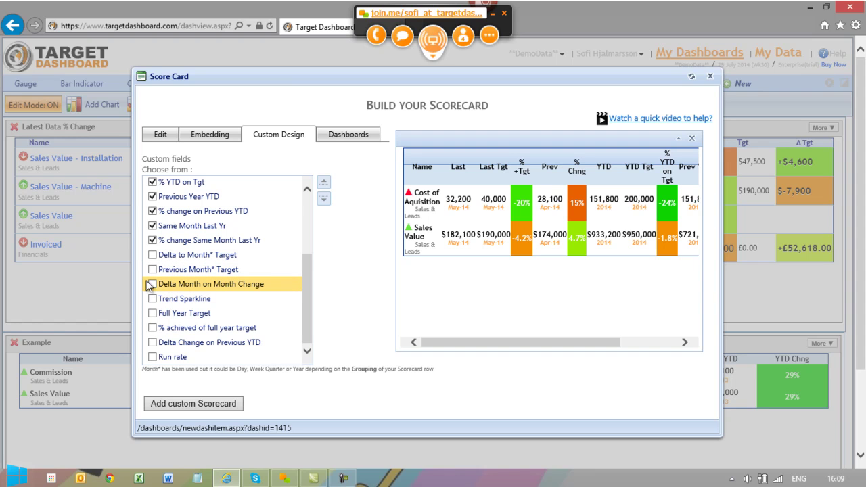
{"action": "left_click", "coordinate": [153, 357]}
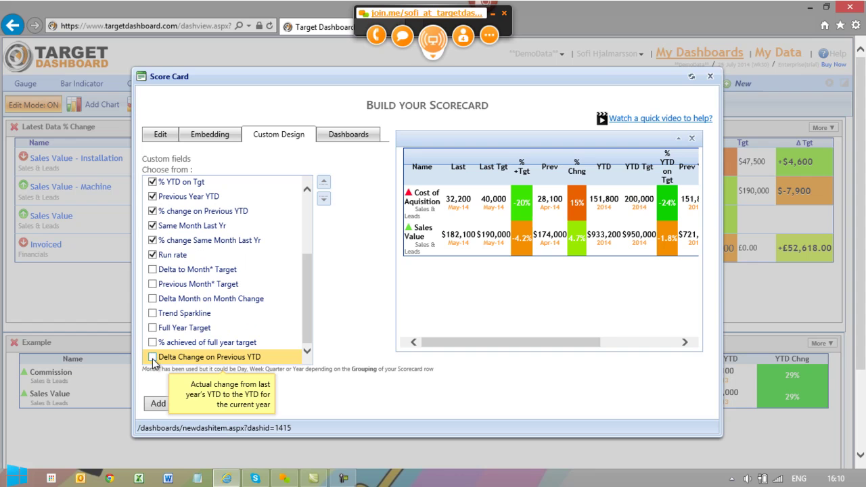
{"action": "left_click_drag", "start_coordinate": [476, 342], "coordinate": [619, 342]}
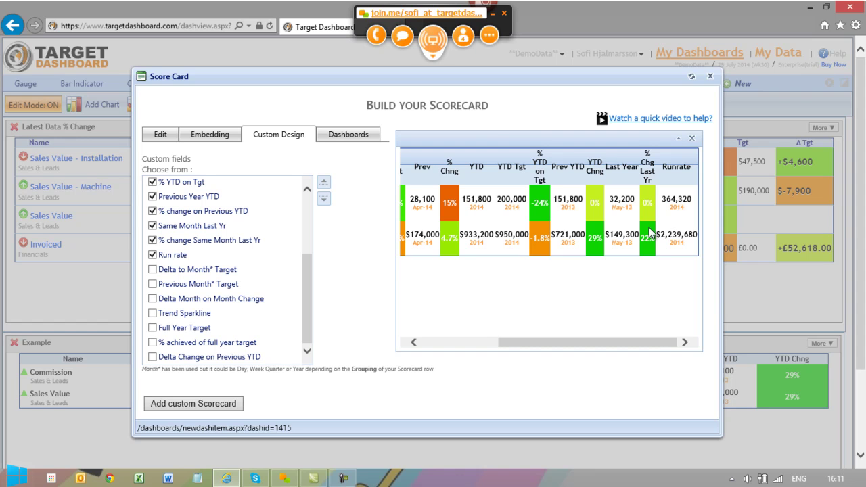
Title the scorecard "Example" and add the custom scorecard to the dashboard.
{"action": "left_click", "coordinate": [160, 136]}
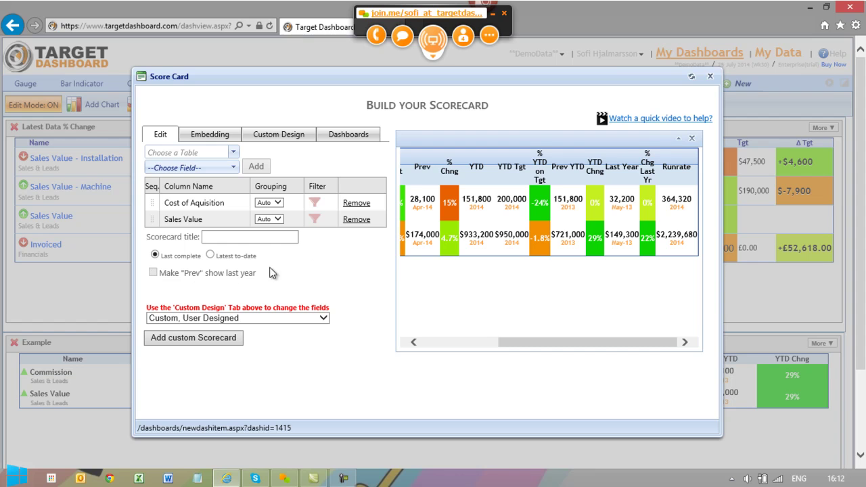
{"action": "left_click", "coordinate": [256, 239]}
{"action": "left_click", "coordinate": [234, 236]}
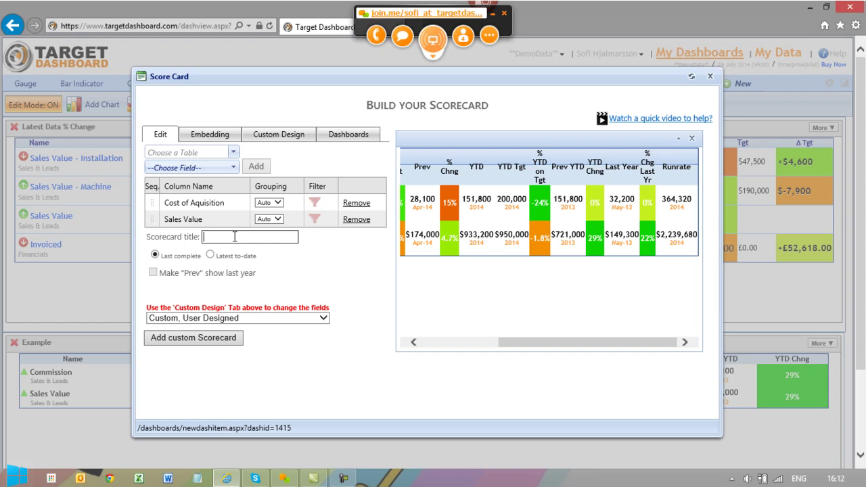
{"action": "type", "text": "Example"}
{"action": "left_click", "coordinate": [208, 338]}
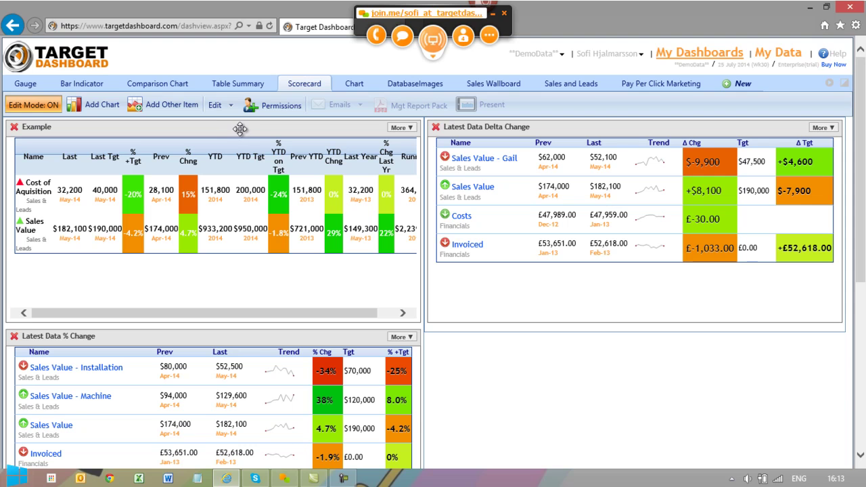
Move the new Example scorecard to the full-width area below the two Latest Data scorecards and review its columns.
{"action": "left_click_drag", "start_coordinate": [241, 128], "coordinate": [427, 378]}
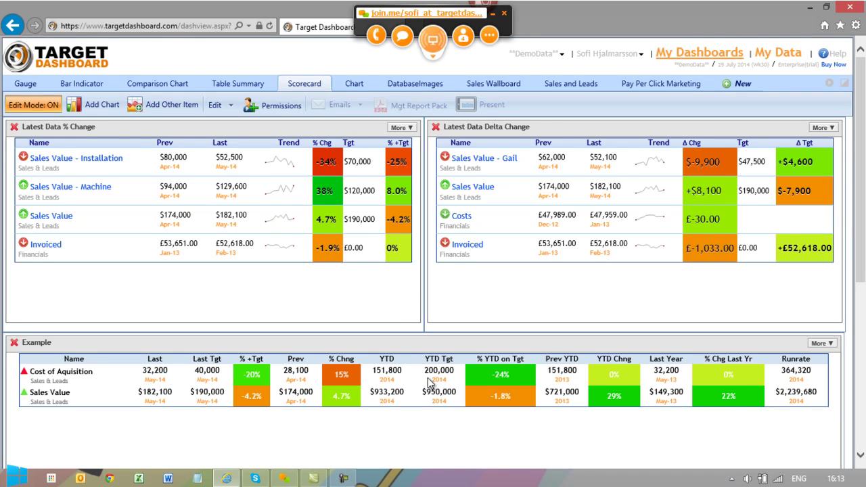
{"action": "left_click_drag", "start_coordinate": [862, 254], "coordinate": [864, 322]}
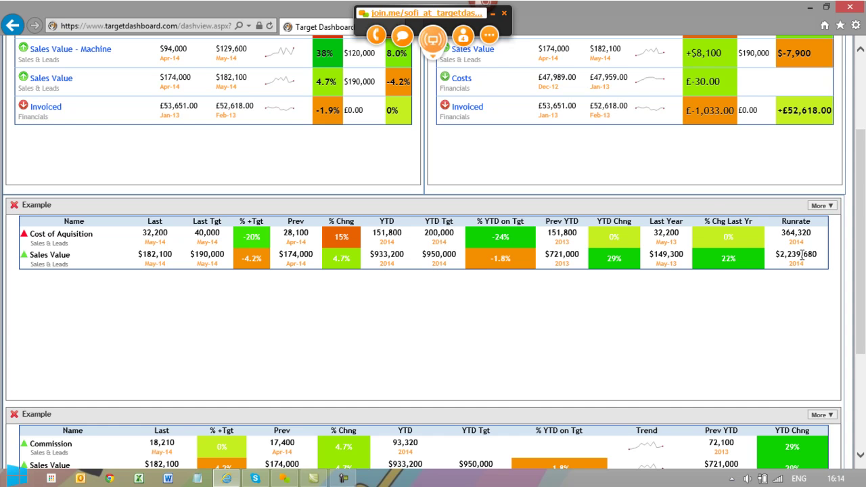
{"action": "left_click_drag", "start_coordinate": [862, 254], "coordinate": [854, 168]}
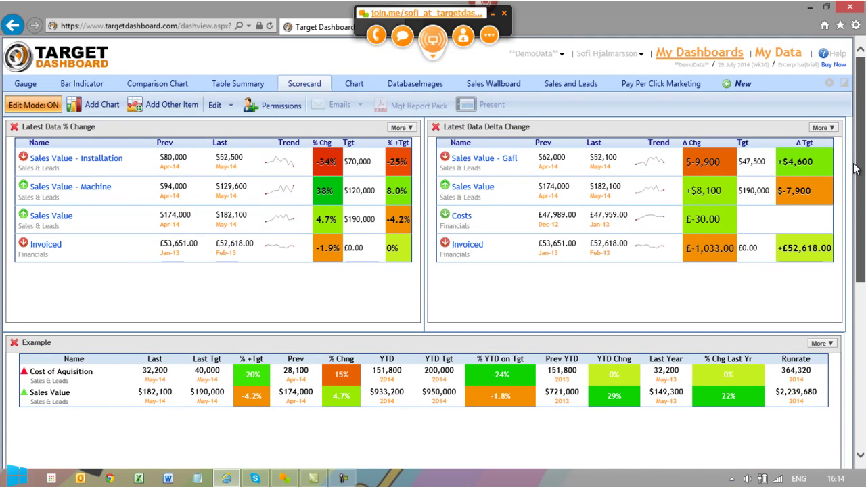
Look at the Sales & Leads data table in the Marketing & Sales folder and return to the Scorecard dashboard.
{"action": "left_click", "coordinate": [783, 52]}
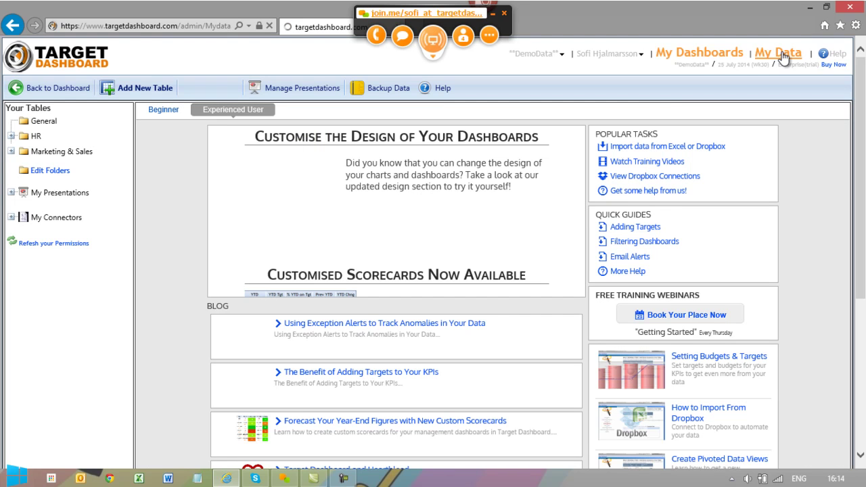
{"action": "left_click", "coordinate": [11, 152]}
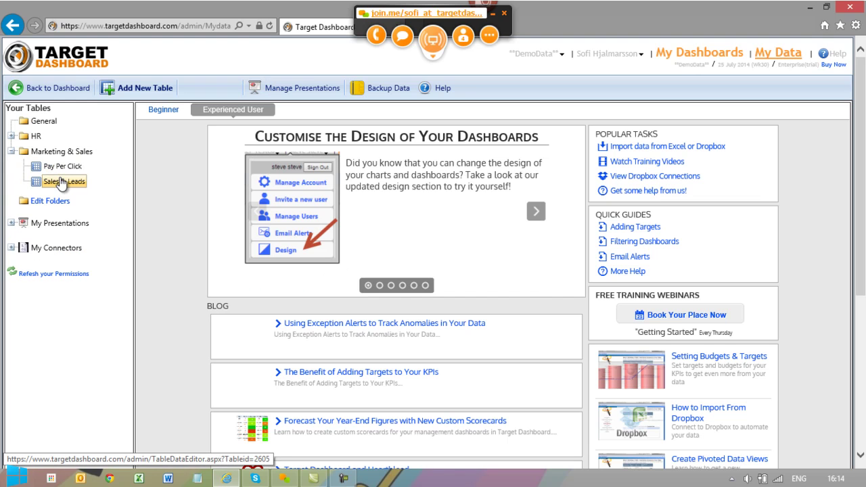
{"action": "left_click", "coordinate": [63, 184]}
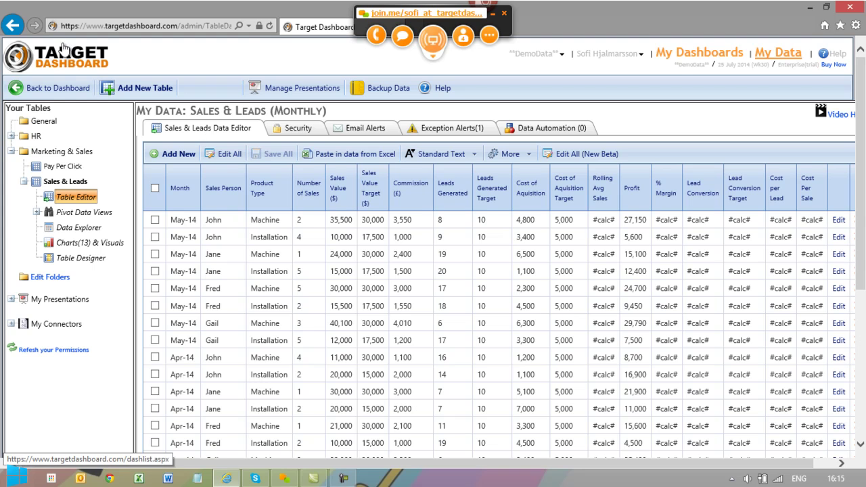
{"action": "left_click", "coordinate": [47, 88]}
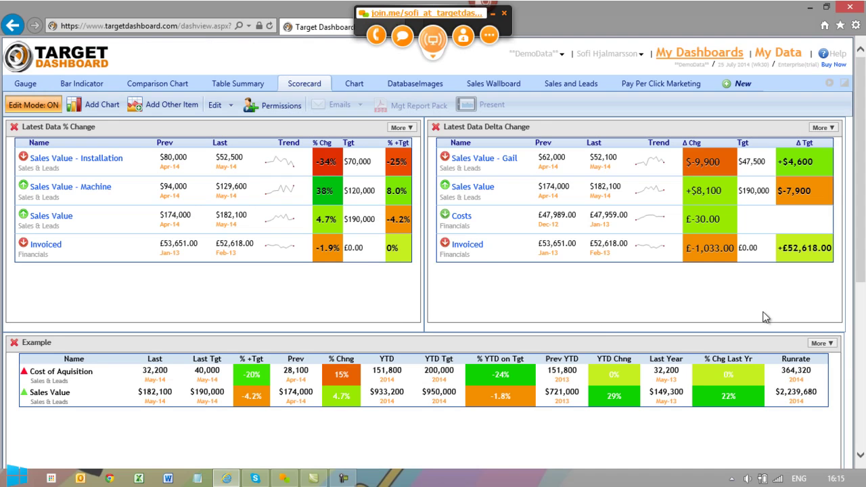
Edit the new Example scorecard, filter its Cost of Aquisition row to the preselected Sales Person, and append that person's name to the row title.
{"action": "left_click", "coordinate": [820, 344]}
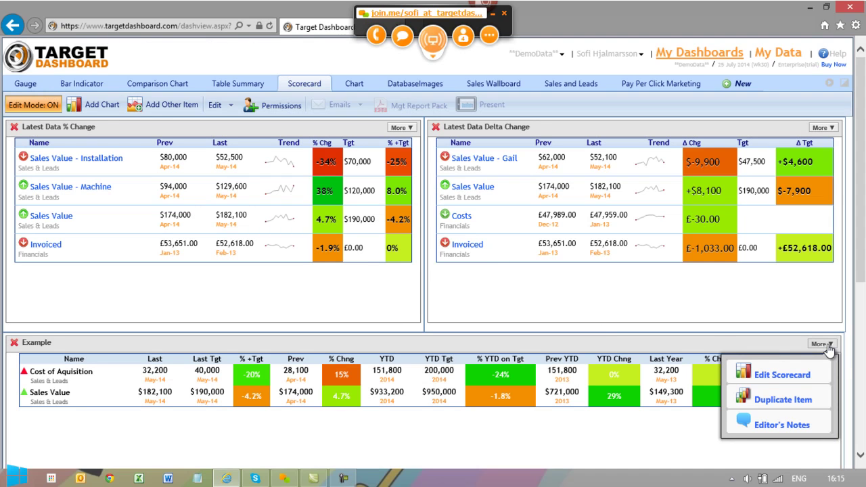
{"action": "left_click", "coordinate": [771, 376]}
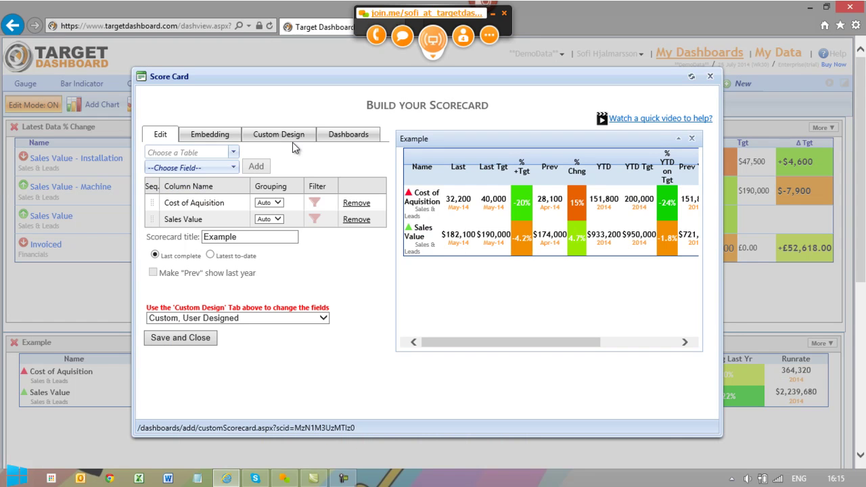
{"action": "left_click", "coordinate": [314, 201]}
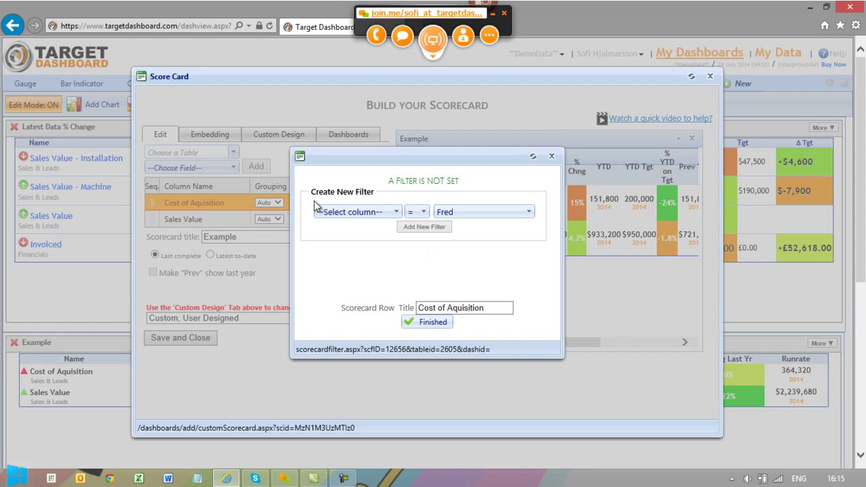
{"action": "left_click", "coordinate": [336, 213]}
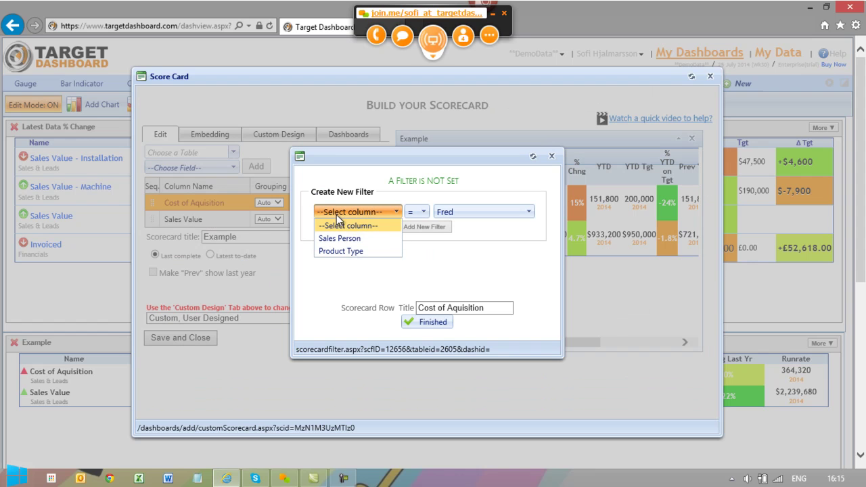
{"action": "left_click", "coordinate": [344, 238]}
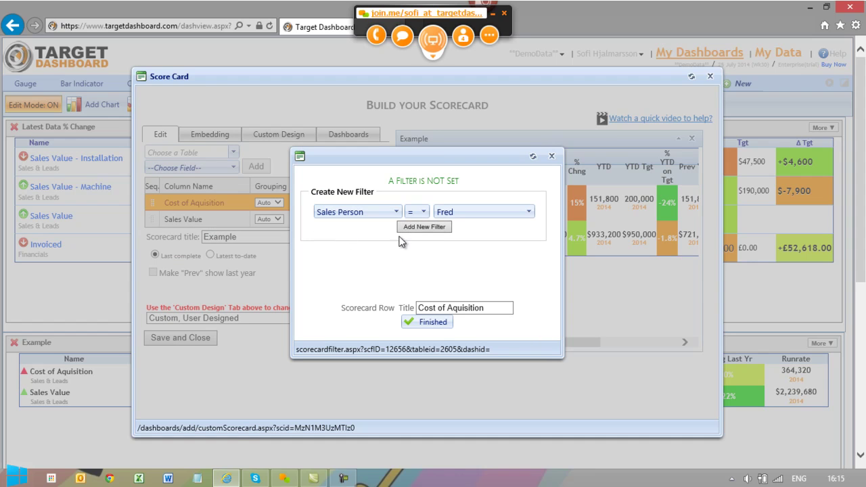
{"action": "left_click", "coordinate": [413, 227]}
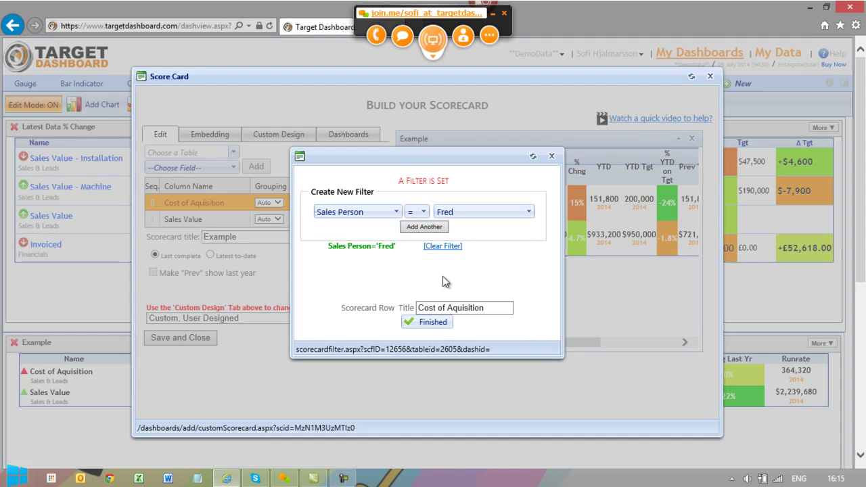
{"action": "left_click", "coordinate": [496, 308]}
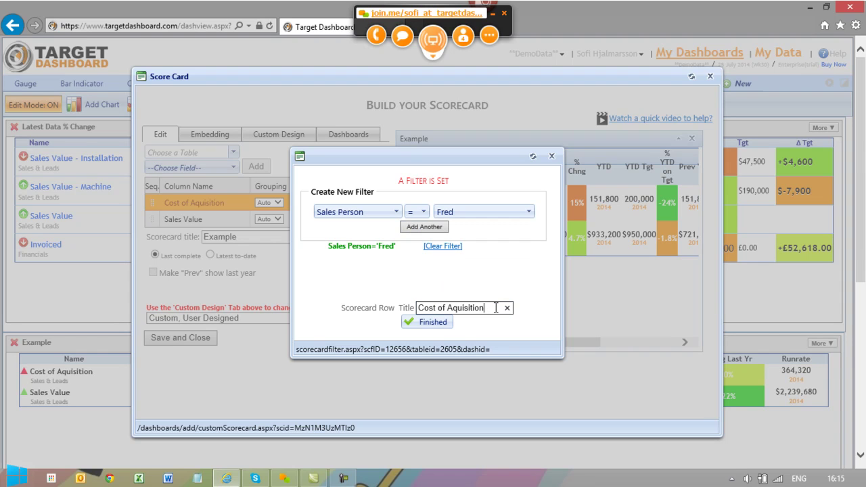
{"action": "type", "text": "Fred"}
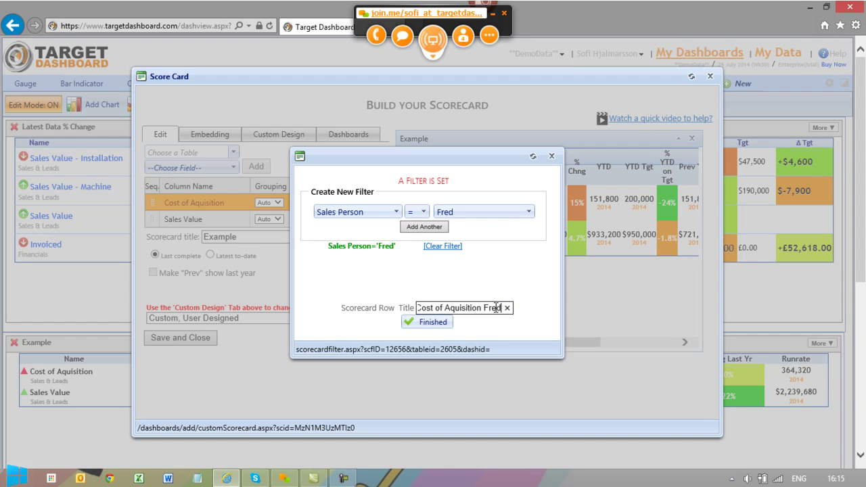
{"action": "left_click", "coordinate": [437, 321]}
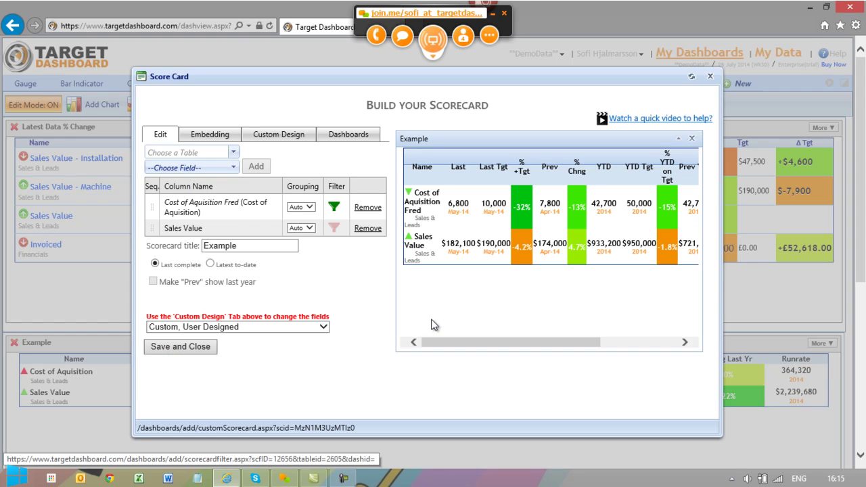
Filter the Sales Value row to the same Sales Person and append that person's name to the row title.
{"action": "left_click", "coordinate": [333, 227]}
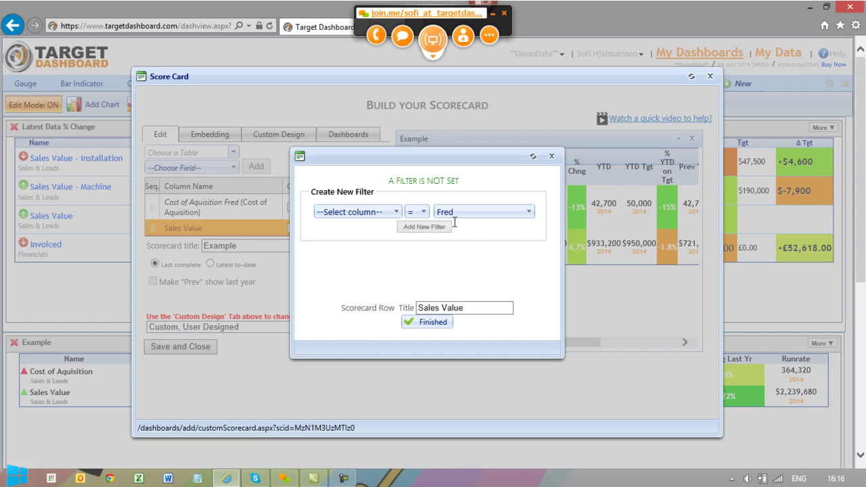
{"action": "left_click", "coordinate": [383, 212]}
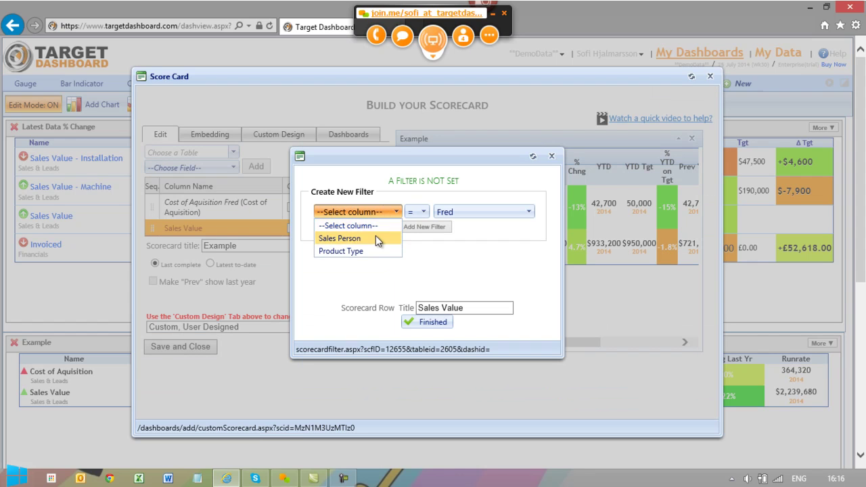
{"action": "left_click", "coordinate": [375, 238]}
{"action": "left_click", "coordinate": [415, 229]}
{"action": "left_click", "coordinate": [478, 305]}
{"action": "type", "text": "Fred"}
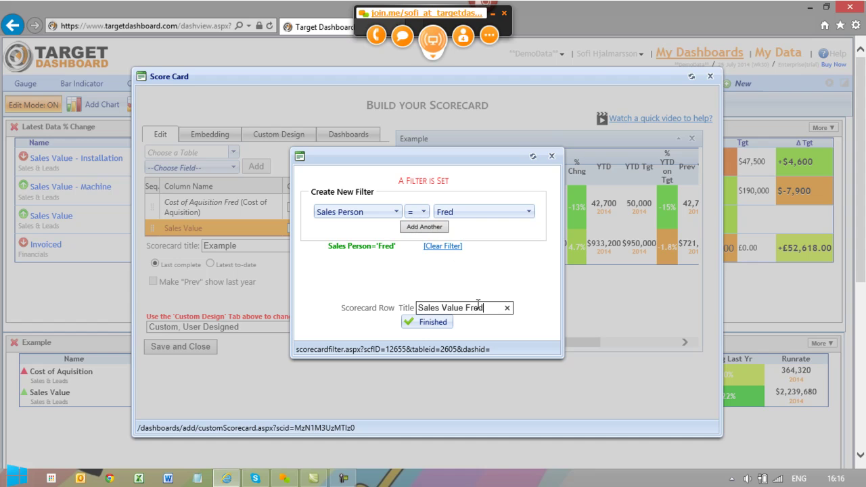
{"action": "left_click", "coordinate": [429, 322]}
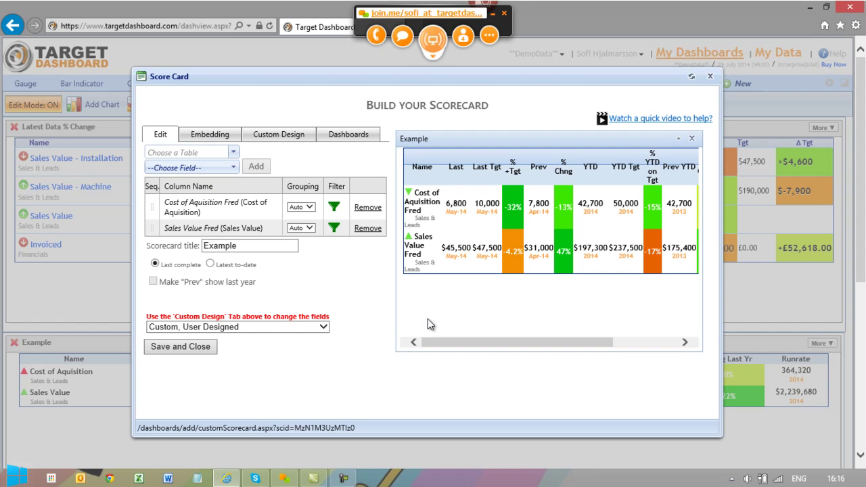
Add the Clicks field from the Pay Per Click table as a scorecard row.
{"action": "left_click", "coordinate": [234, 153]}
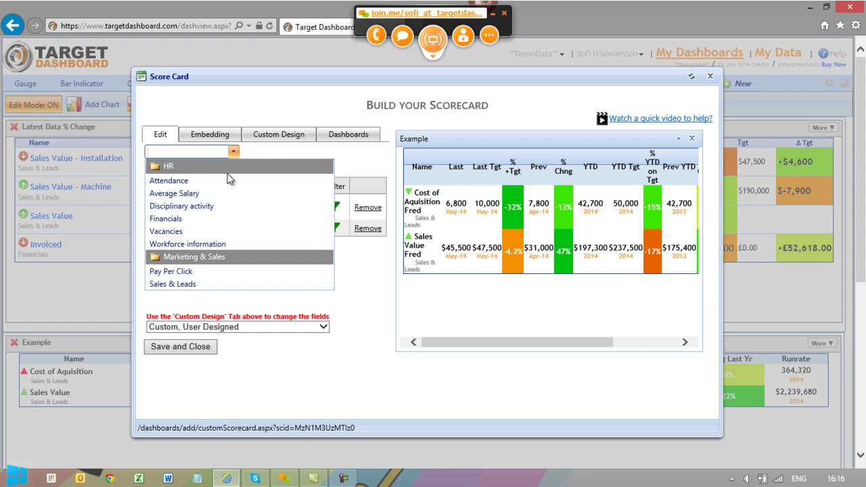
{"action": "left_click", "coordinate": [175, 271]}
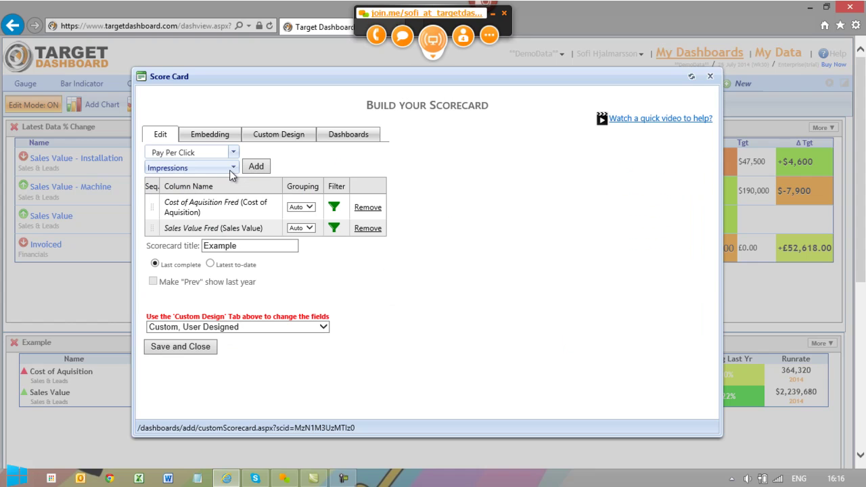
{"action": "left_click", "coordinate": [226, 168]}
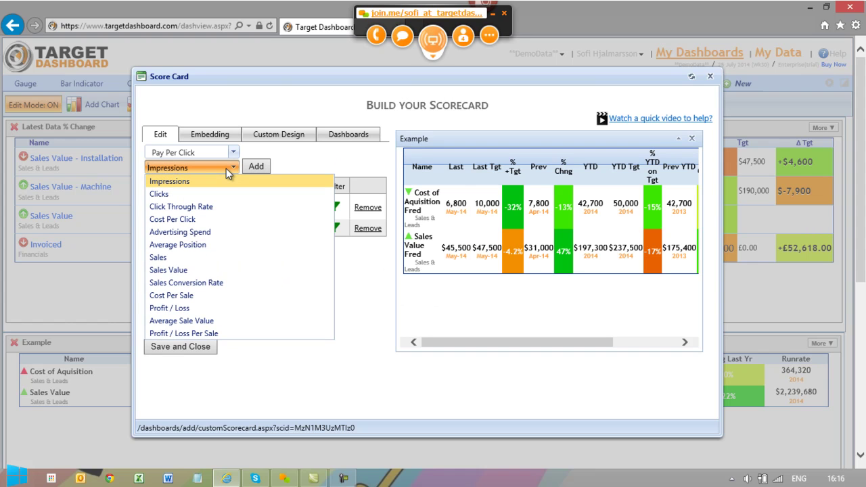
{"action": "left_click", "coordinate": [190, 196]}
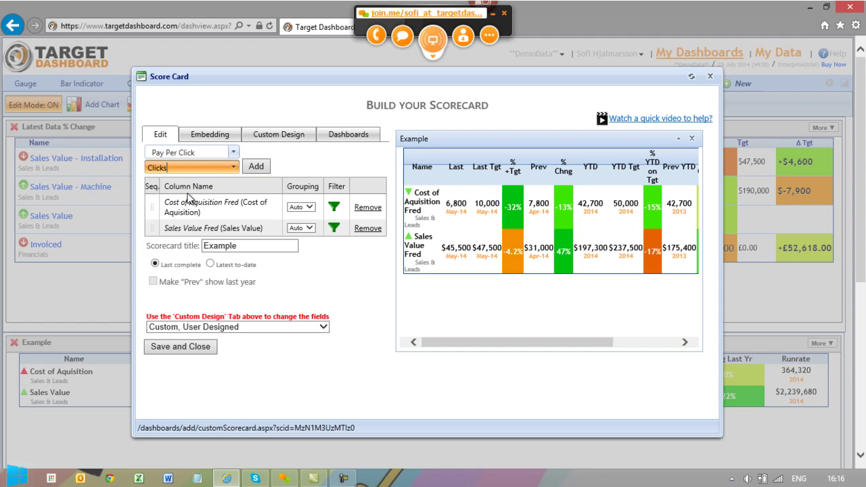
{"action": "left_click", "coordinate": [260, 172]}
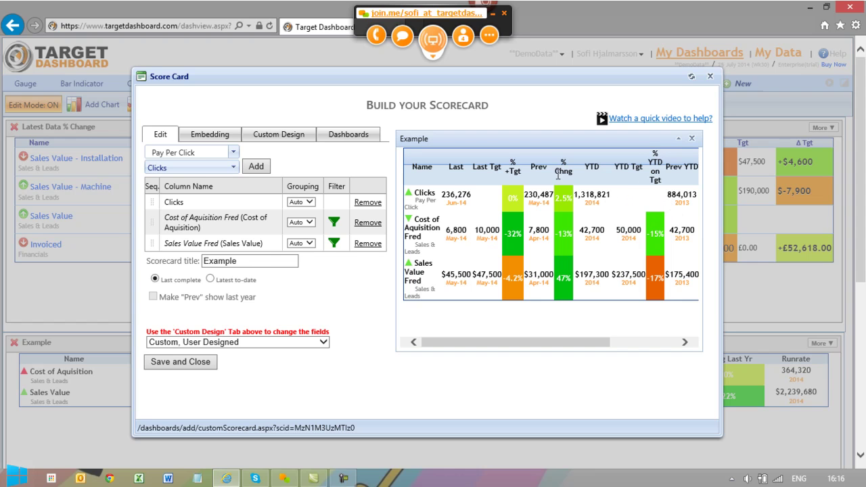
{"action": "mouse_move", "coordinate": [507, 197]}
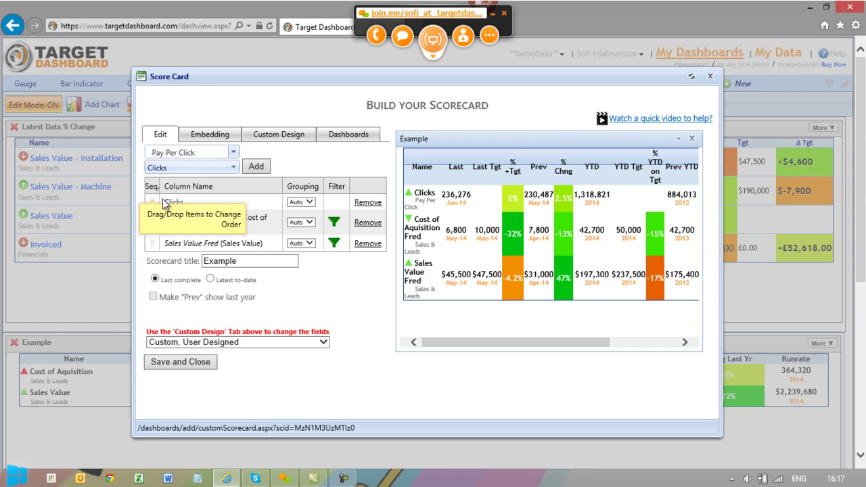
{"action": "left_click", "coordinate": [333, 223]}
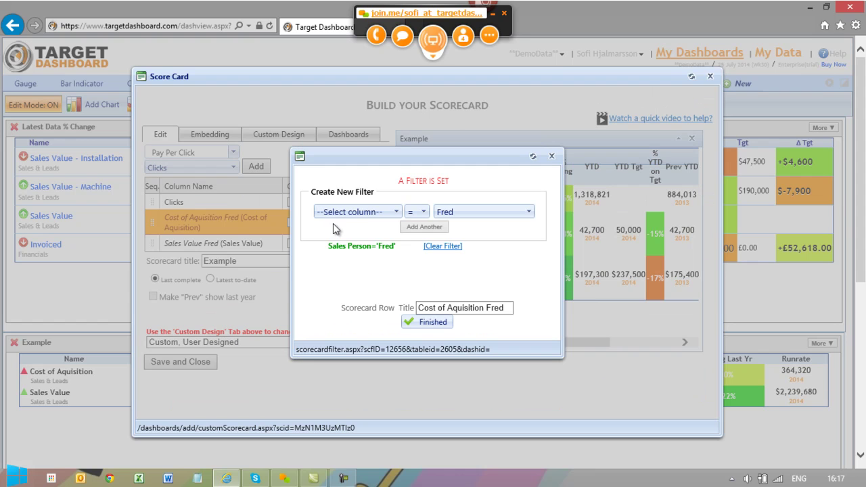
{"action": "left_click", "coordinate": [379, 213]}
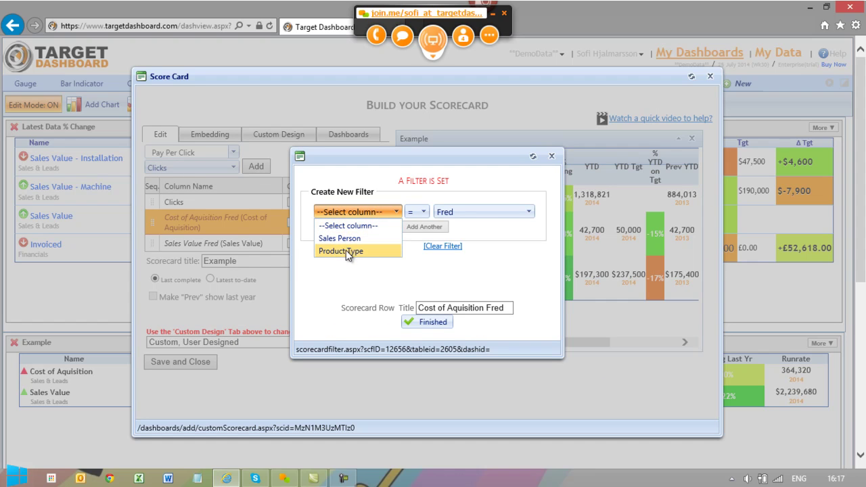
{"action": "left_click", "coordinate": [346, 252]}
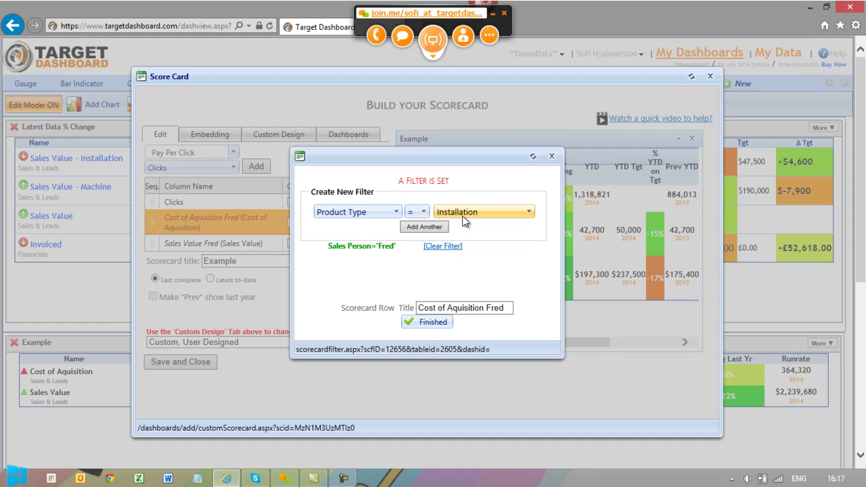
{"action": "left_click", "coordinate": [463, 214]}
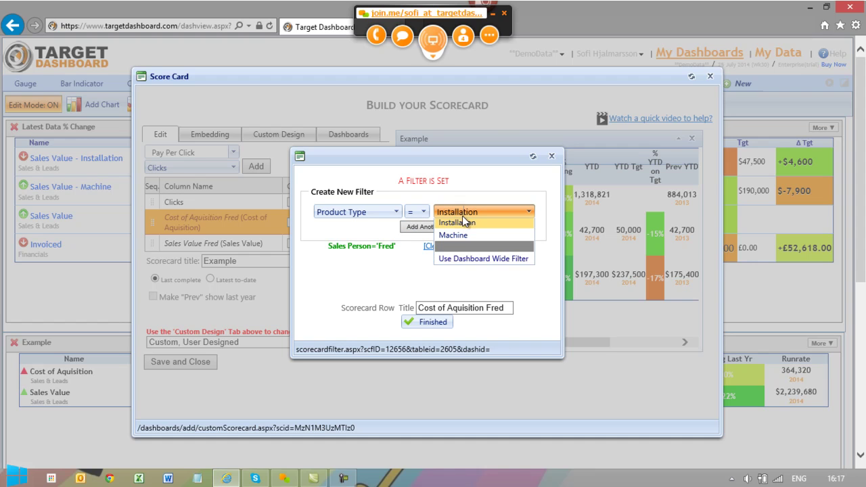
{"action": "left_click", "coordinate": [472, 263]}
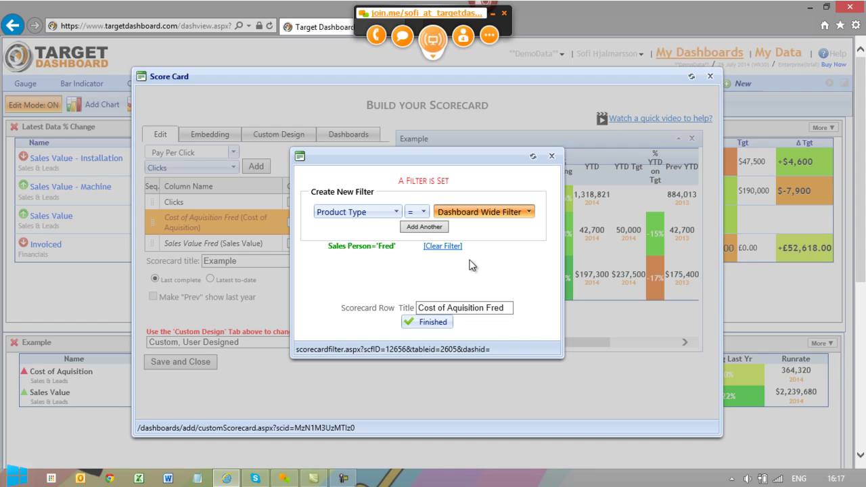
{"action": "left_click", "coordinate": [552, 156]}
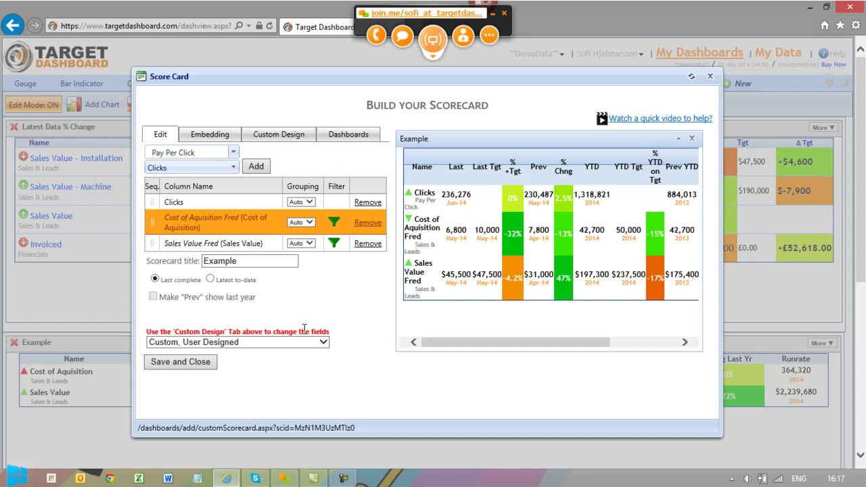
Save and close the Example scorecard, and review its updated rows on the dashboard.
{"action": "left_click", "coordinate": [177, 364]}
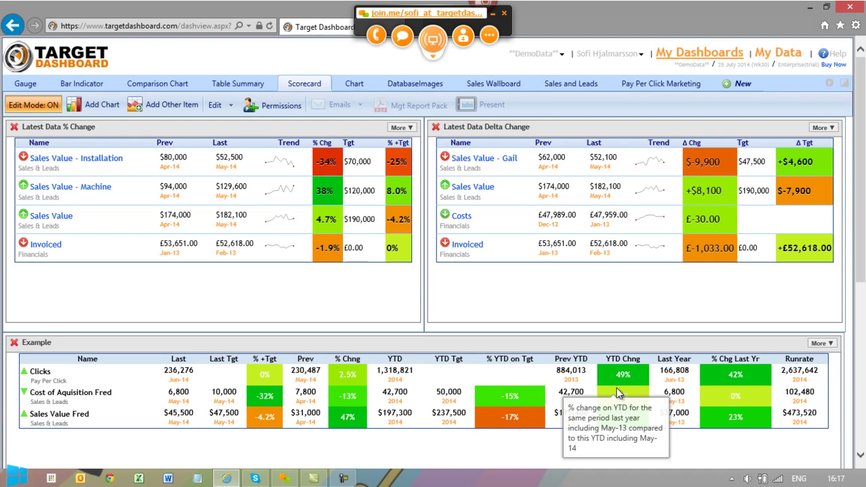
{"action": "left_click_drag", "start_coordinate": [863, 254], "coordinate": [864, 325]}
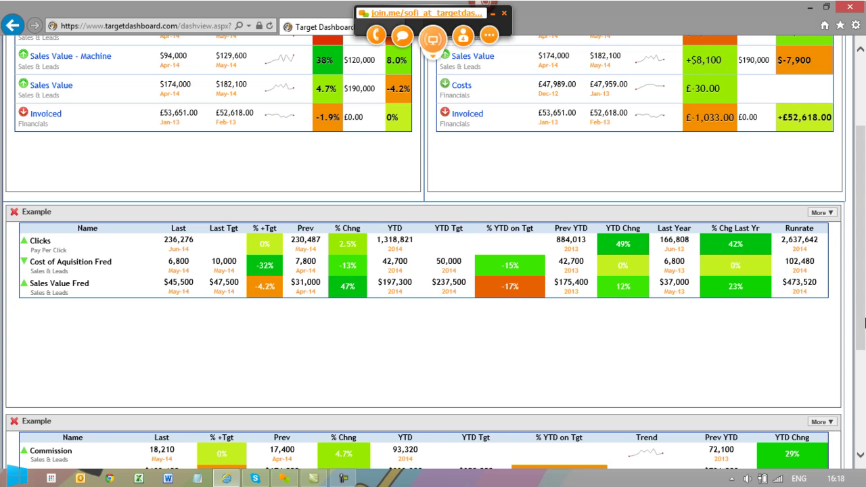
{"action": "left_click_drag", "start_coordinate": [859, 212], "coordinate": [843, 133]}
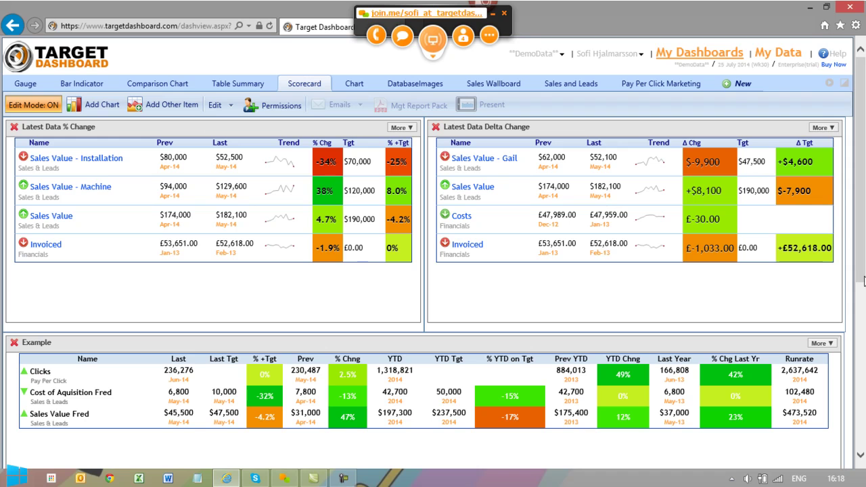
Reopen the new Example scorecard for editing and keep its type as Custom, User Designed.
{"action": "left_click", "coordinate": [821, 343]}
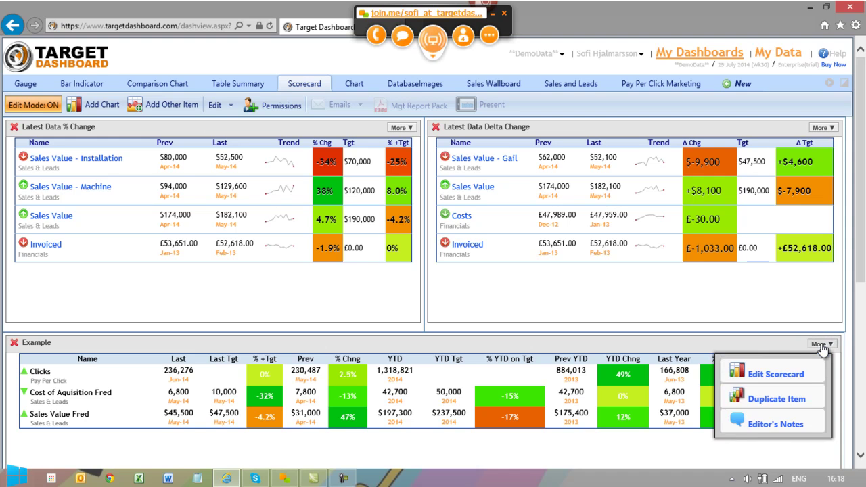
{"action": "left_click", "coordinate": [785, 370]}
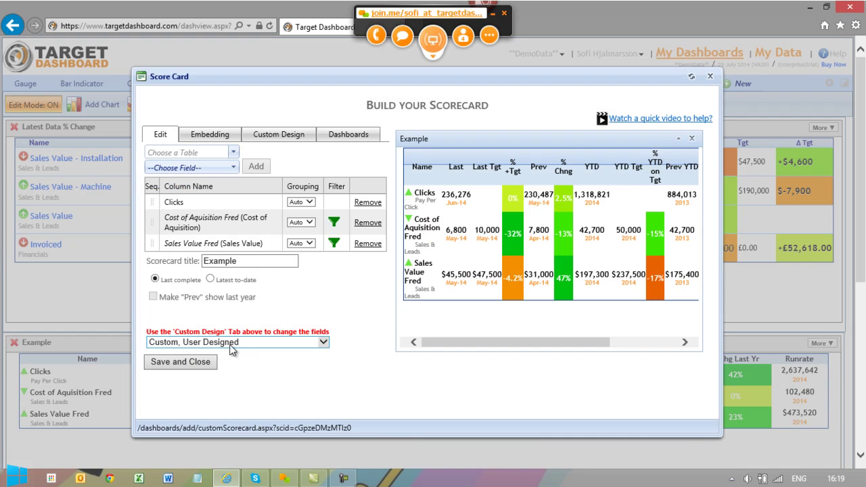
{"action": "left_click", "coordinate": [324, 343]}
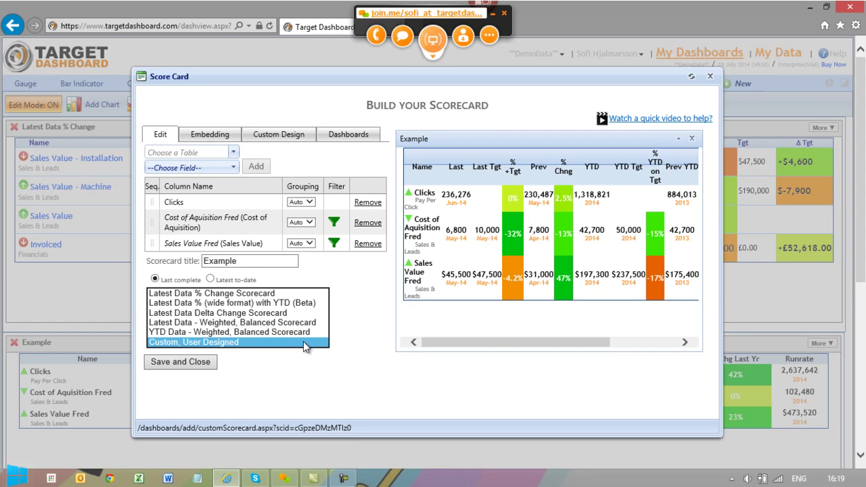
{"action": "left_click", "coordinate": [304, 341]}
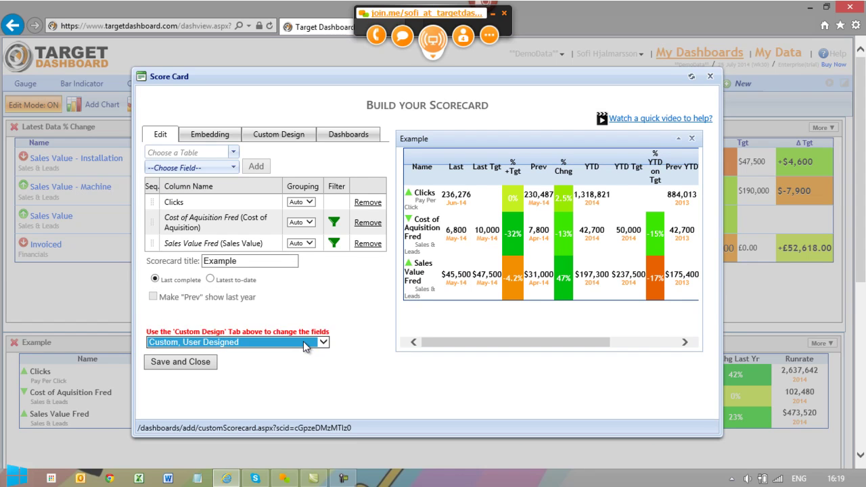
In the scorecard's custom fields, move % change Same Month Last Yr directly below % Month* on Month* Change.
{"action": "left_click", "coordinate": [285, 138]}
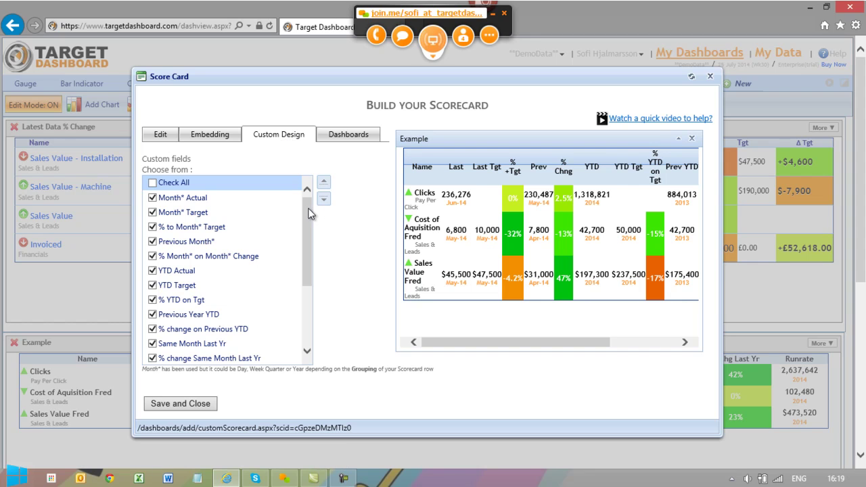
{"action": "left_click_drag", "start_coordinate": [310, 211], "coordinate": [309, 283]}
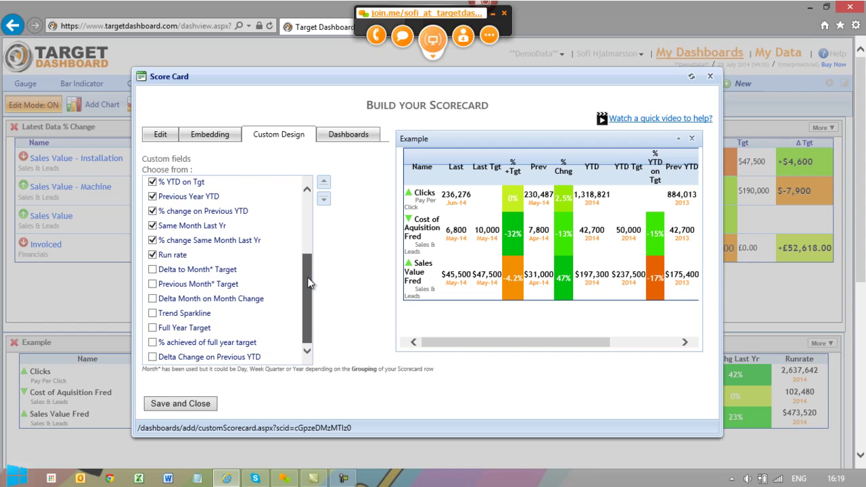
{"action": "scroll", "coordinate": [293, 232], "scroll_direction": "up", "scroll_amount": 3}
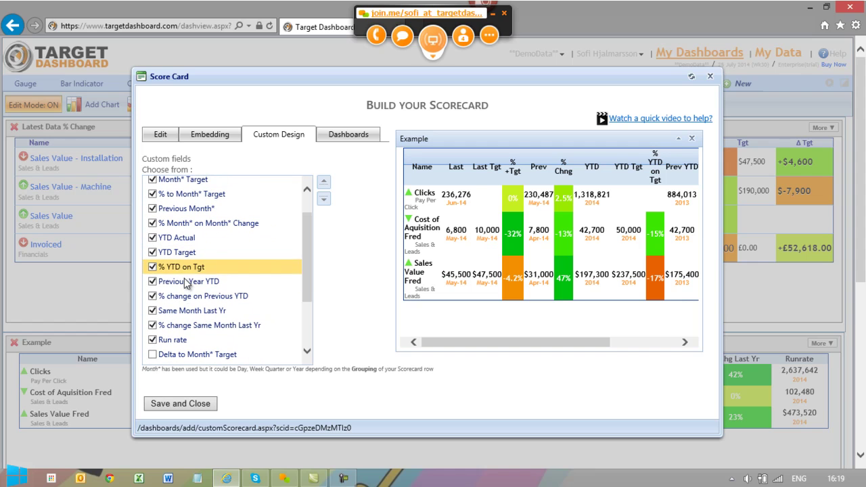
{"action": "left_click", "coordinate": [183, 329]}
{"action": "left_click_drag", "start_coordinate": [183, 331], "coordinate": [186, 235]}
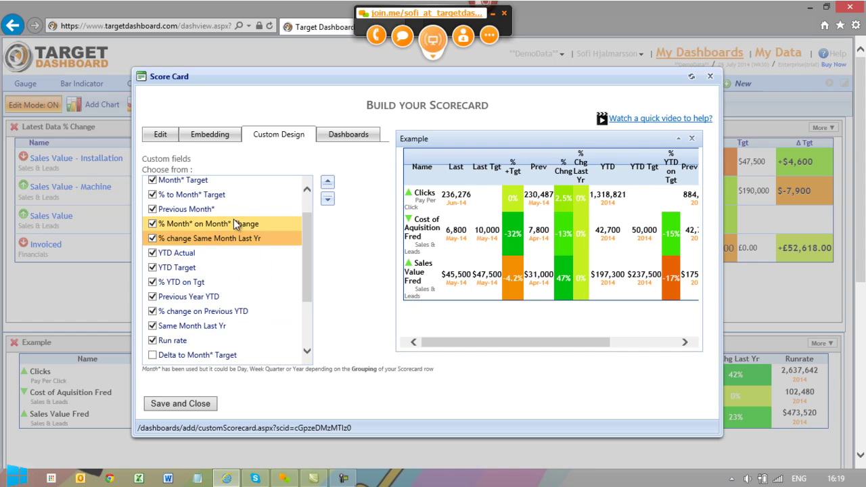
Move the Previous Month* field down the custom field order to directly below YTD Actual.
{"action": "left_click", "coordinate": [220, 212]}
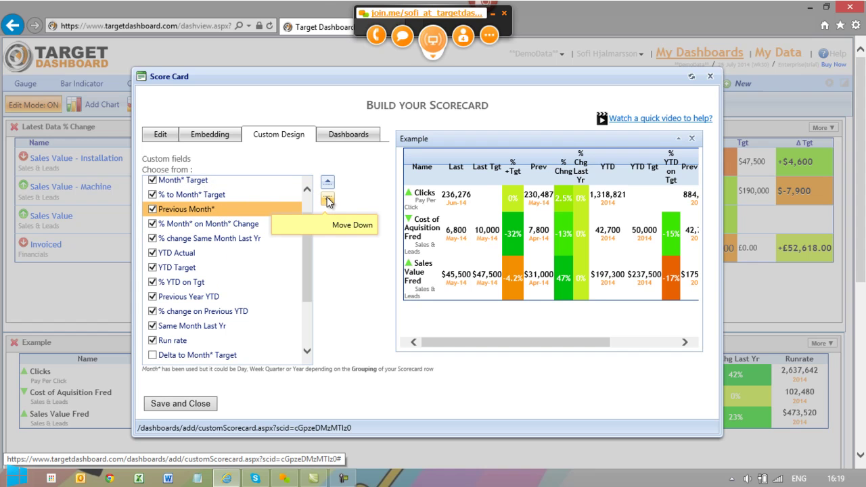
{"action": "left_click", "coordinate": [327, 201]}
{"action": "left_click", "coordinate": [327, 201]}
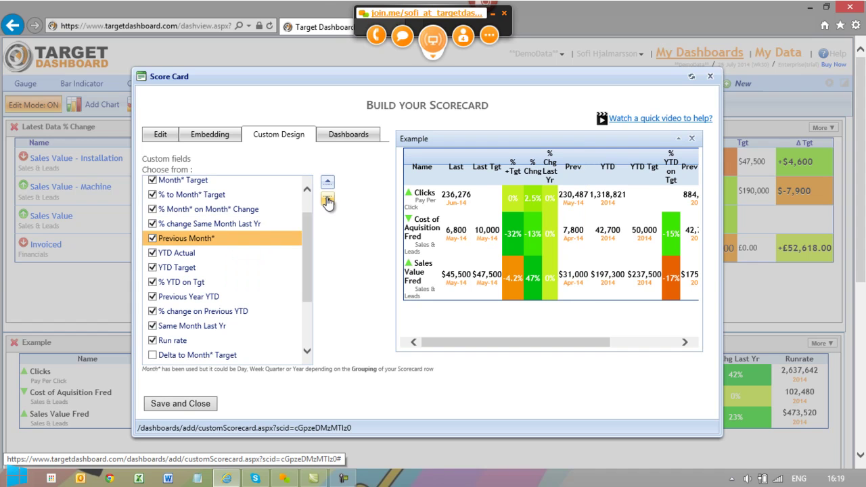
{"action": "left_click", "coordinate": [328, 200]}
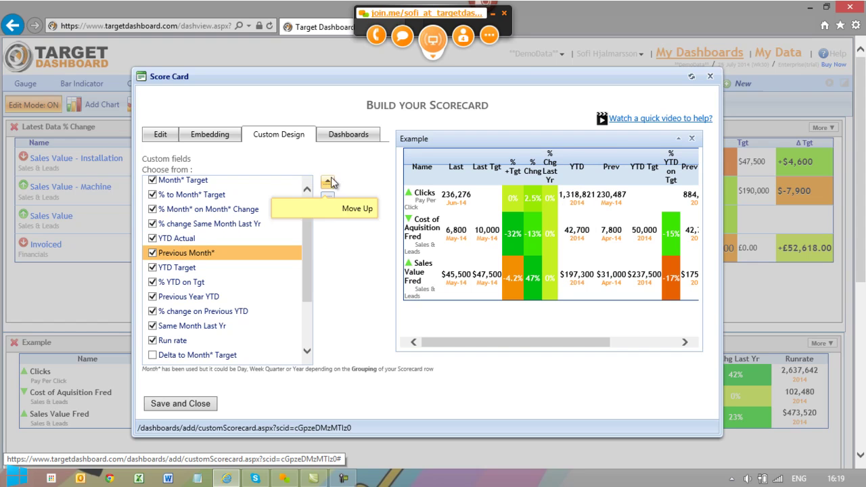
Move the Previous Month* field up to directly below Month* Target, and save and close the scorecard.
{"action": "left_click", "coordinate": [327, 183]}
{"action": "left_click", "coordinate": [328, 183]}
{"action": "left_click", "coordinate": [328, 184]}
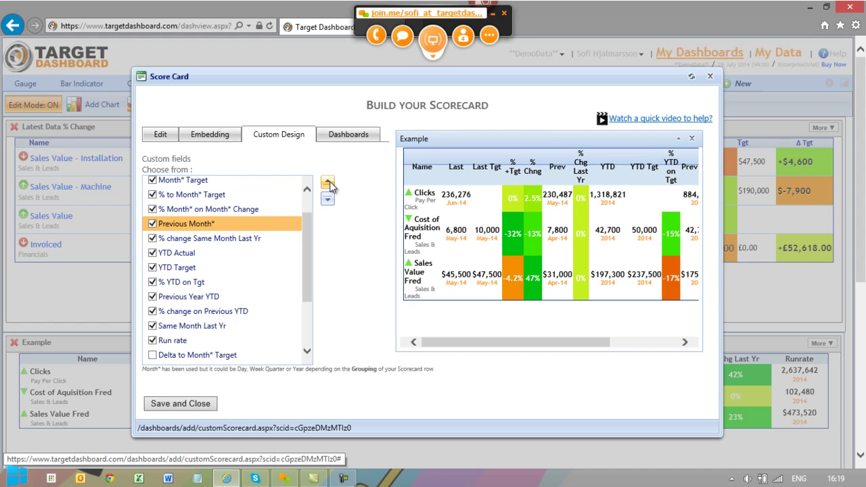
{"action": "left_click", "coordinate": [328, 184]}
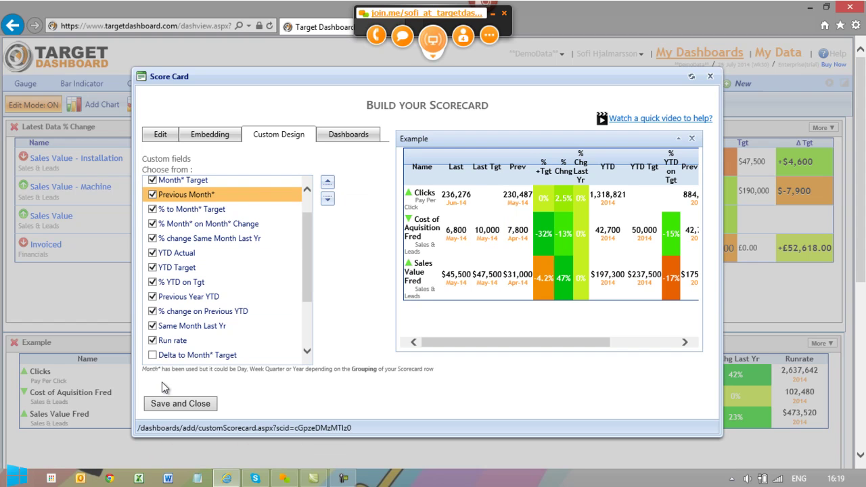
{"action": "left_click", "coordinate": [163, 403]}
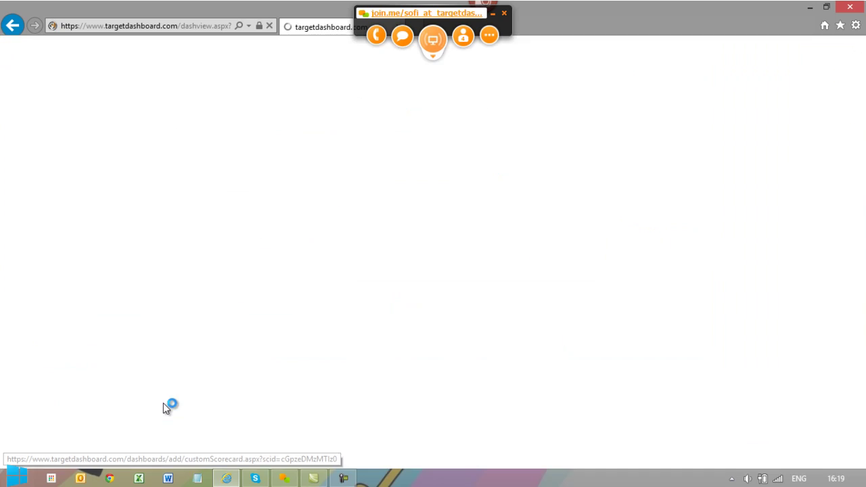